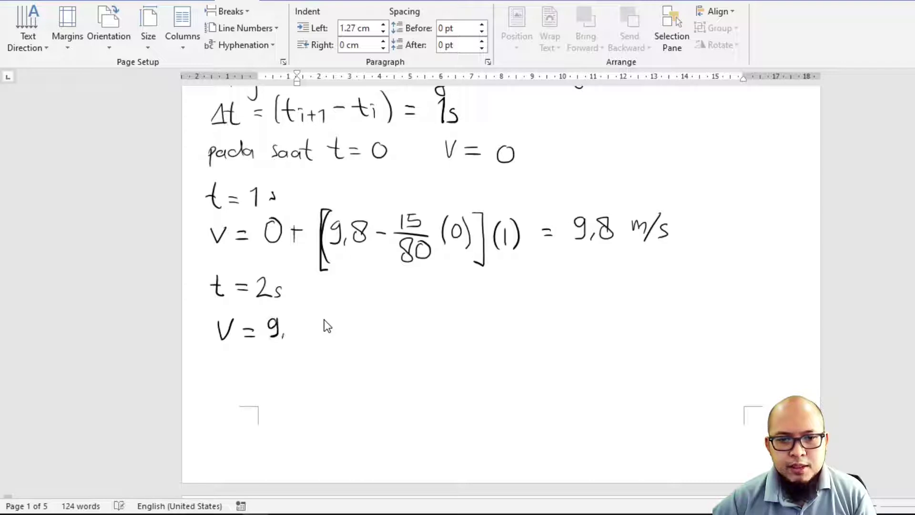
- Handwrite the rest of the t = 2 s velocity equation as v = 9,8 + [9,8 − 15/80 (9,8)](1) =
mouse_move(313, 327)
mouse_down()
mouse_move(335, 333)
mouse_move(341, 356)
mouse_up()
drag(356, 317, 353, 336)
drag(362, 329, 368, 336)
drag(368, 335, 378, 318)
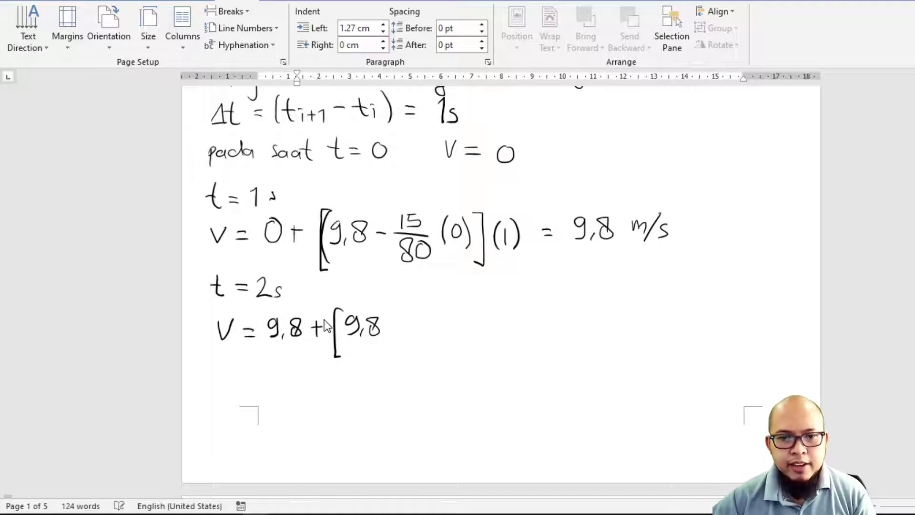
drag(426, 309, 414, 311)
mouse_move(414, 311)
mouse_down()
mouse_move(413, 325)
mouse_move(431, 329)
mouse_move(405, 353)
mouse_move(411, 340)
mouse_up()
mouse_move(421, 342)
mouse_down()
mouse_move(419, 351)
mouse_move(422, 340)
mouse_up()
mouse_move(452, 310)
mouse_down()
mouse_move(445, 339)
mouse_move(463, 338)
mouse_up()
mouse_move(481, 319)
mouse_down()
mouse_move(475, 334)
mouse_move(481, 316)
mouse_move(490, 340)
mouse_up()
drag(496, 302, 496, 351)
mouse_move(517, 305)
mouse_down()
mouse_move(516, 333)
mouse_move(540, 335)
mouse_up()
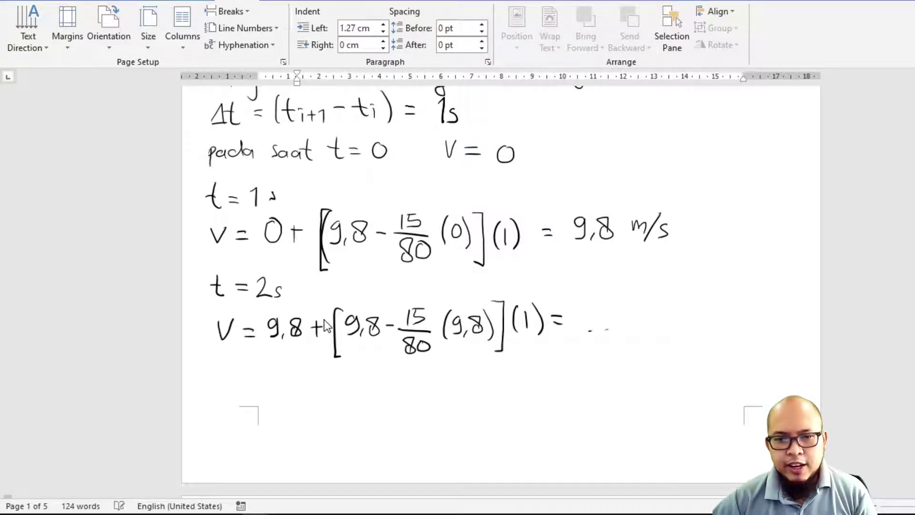
- Add a dotted result placeholder with the unit m/s to the t = 2 s equation, and write t = 15 s below continuation dots
mouse_move(668, 322)
mouse_down()
mouse_move(691, 310)
mouse_move(684, 327)
mouse_up()
drag(707, 311, 695, 327)
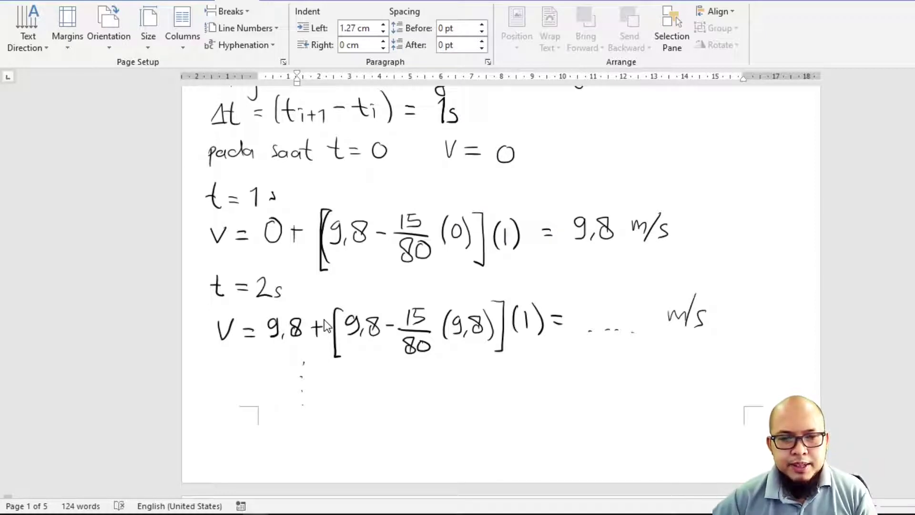
drag(317, 408, 364, 416)
mouse_move(366, 396)
mouse_down()
mouse_move(377, 394)
mouse_move(370, 416)
mouse_move(389, 414)
mouse_up()
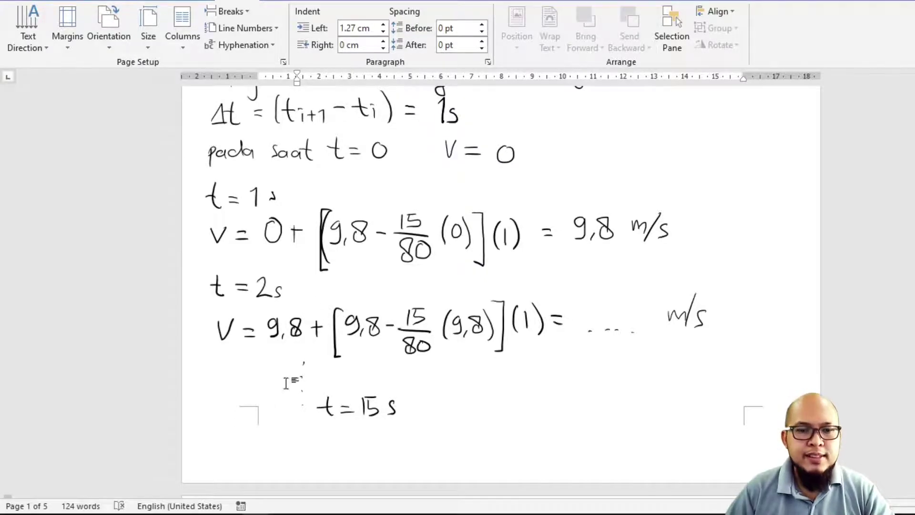
- Switch to Excel's jawaban 1 sheet and review the first table's time and velocity columns from t = 1 to t = 15
click(271, 495)
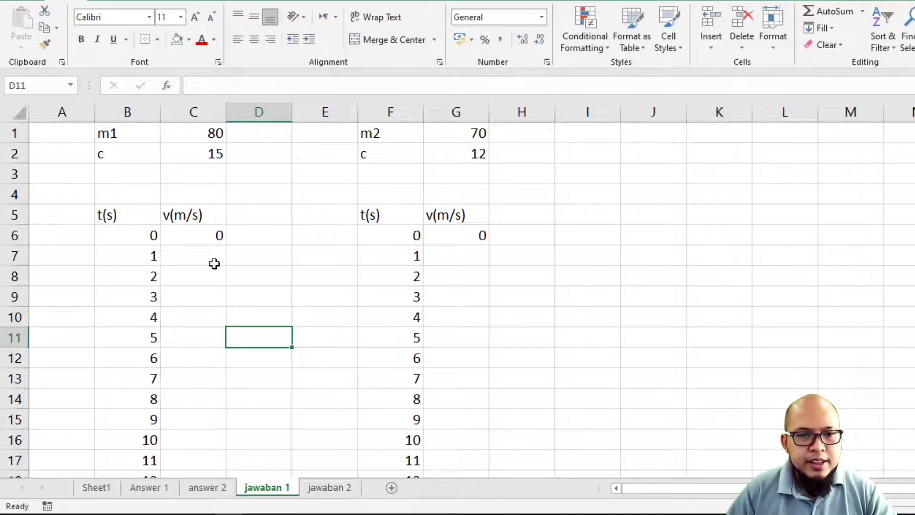
click(195, 255)
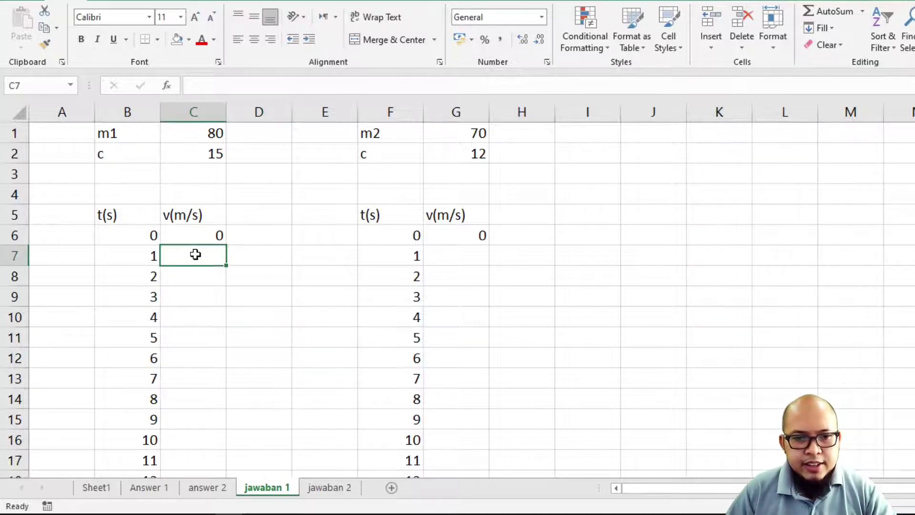
click(128, 262)
scroll(128, 262, down, 3)
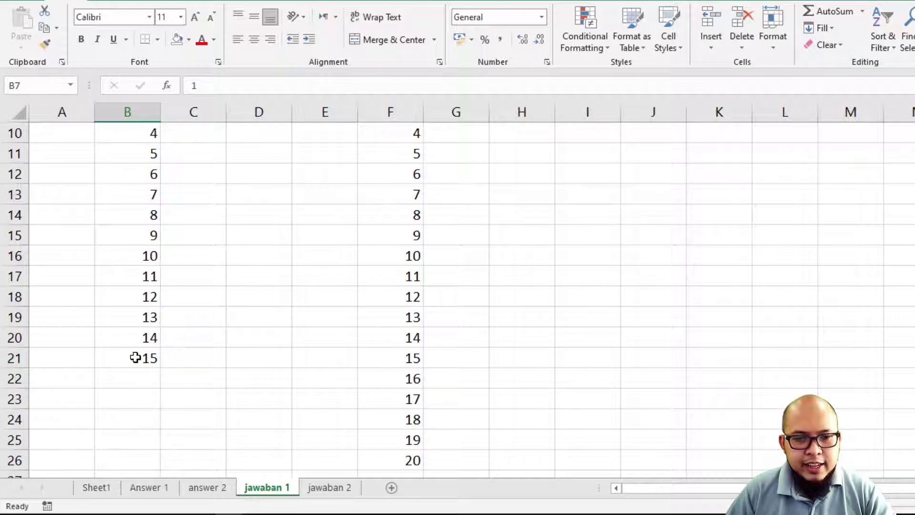
click(182, 355)
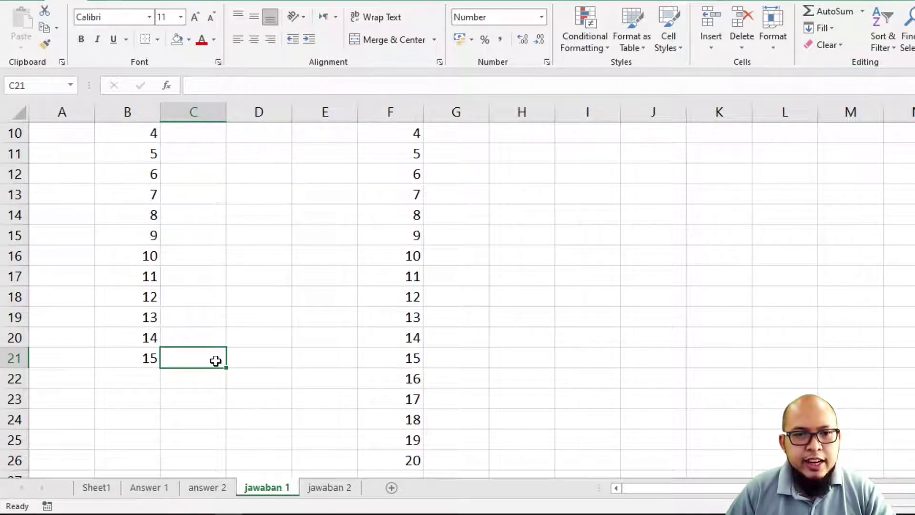
scroll(215, 361, up, 3)
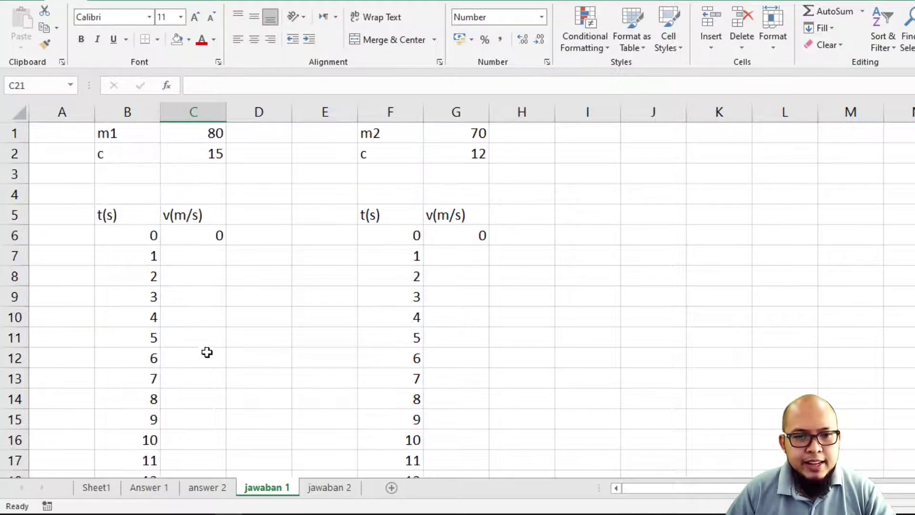
- Begin the velocity formula for t = 1 in cell C7 as =C6-(9.8-C2/C1)
click(204, 258)
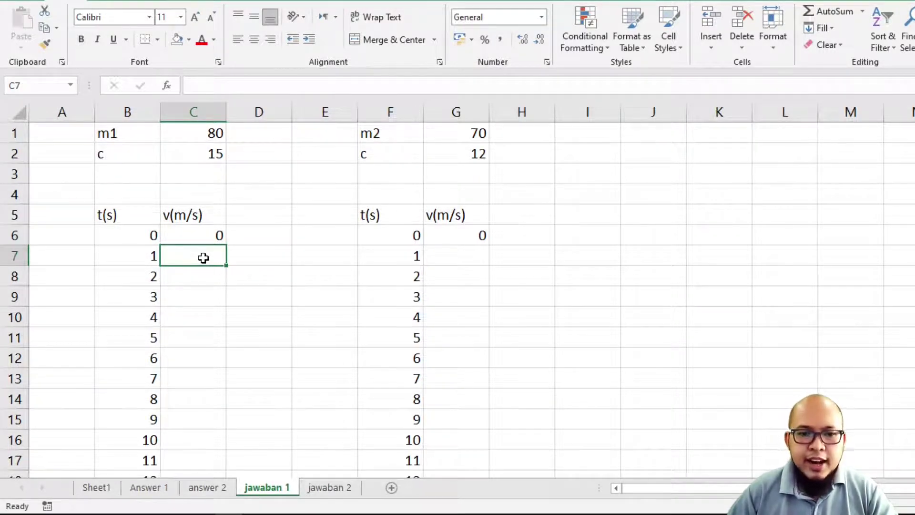
text(=)
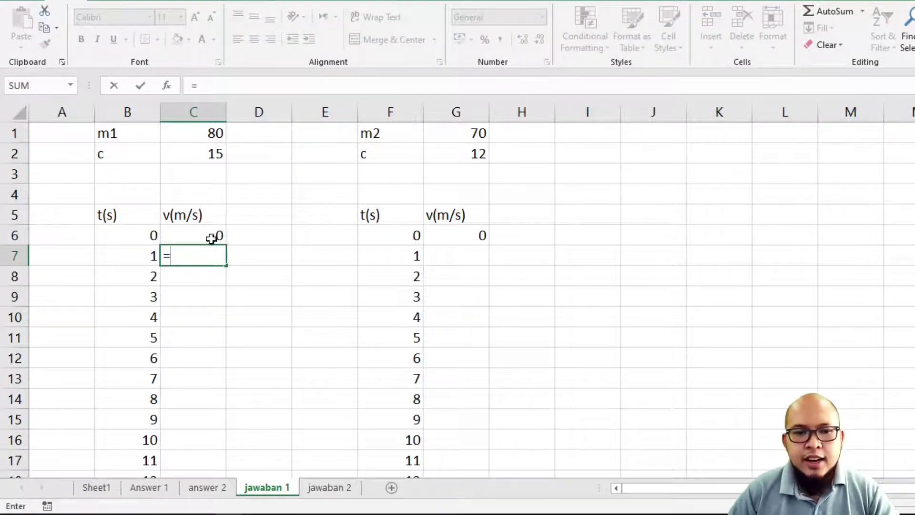
click(208, 239)
text(-())
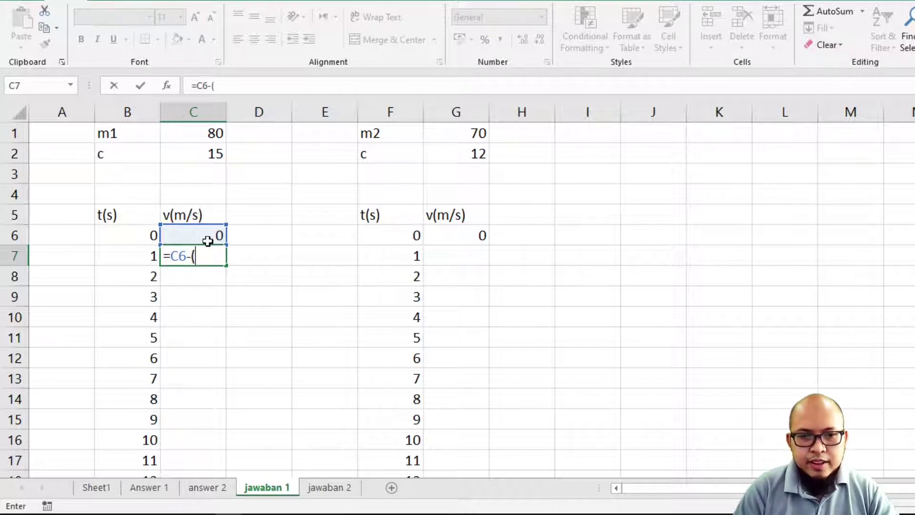
click(213, 86)
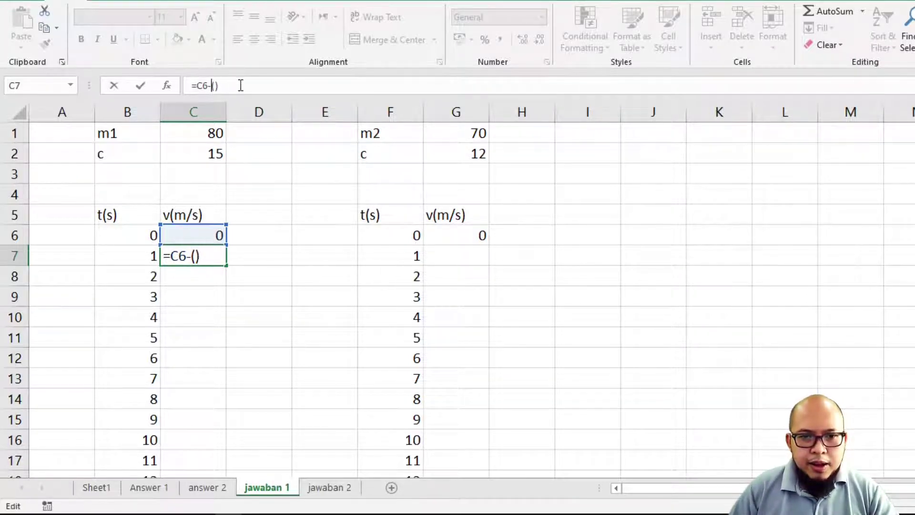
text(9.8)
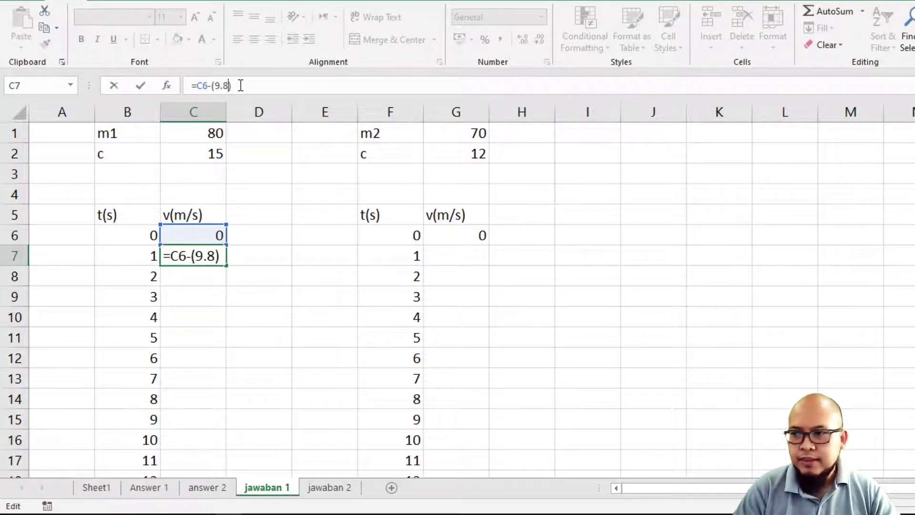
text(-)
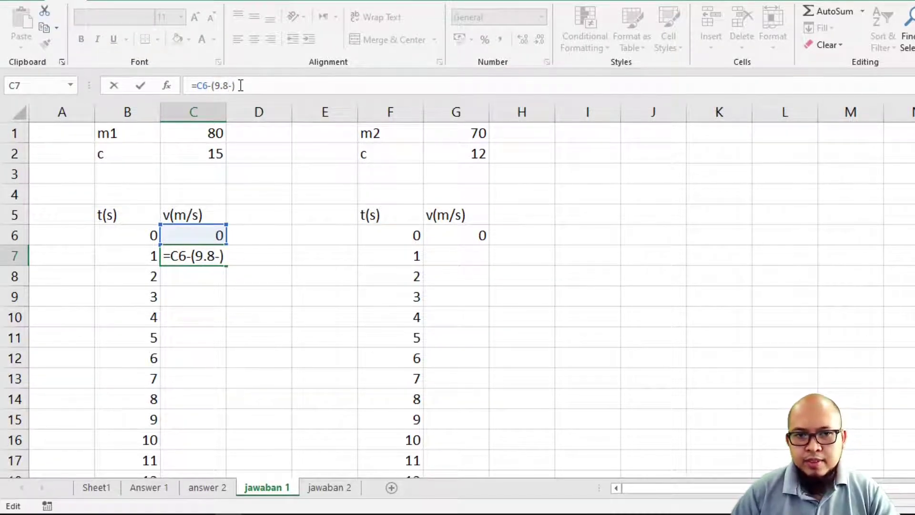
click(196, 149)
text(/)
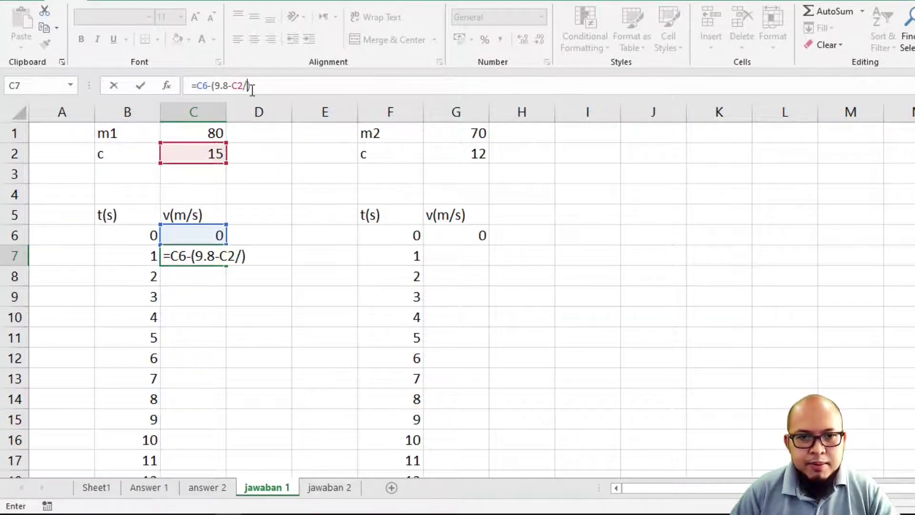
click(175, 134)
- Lock the row numbers of the drag and mass references in the C7 formula, giving C$2/C$1
click(239, 85)
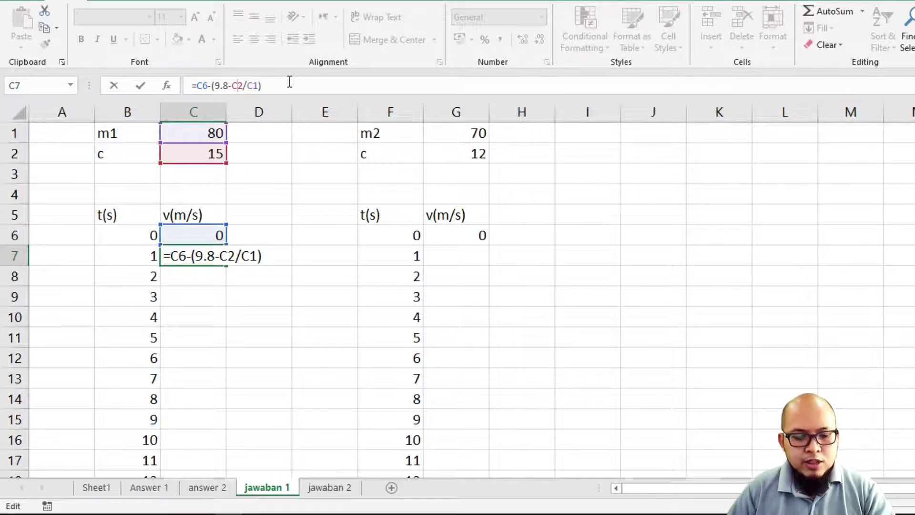
text($)
click(258, 86)
text($)
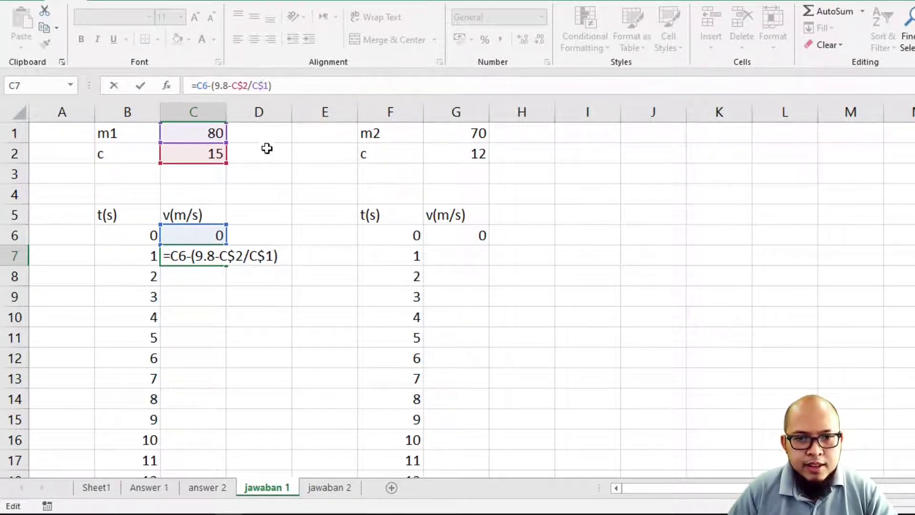
- Complete the C7 formula as =C6-(9.8-C$2/C$1*C6)*(B7-B6) and enter it
click(269, 90)
text(*)
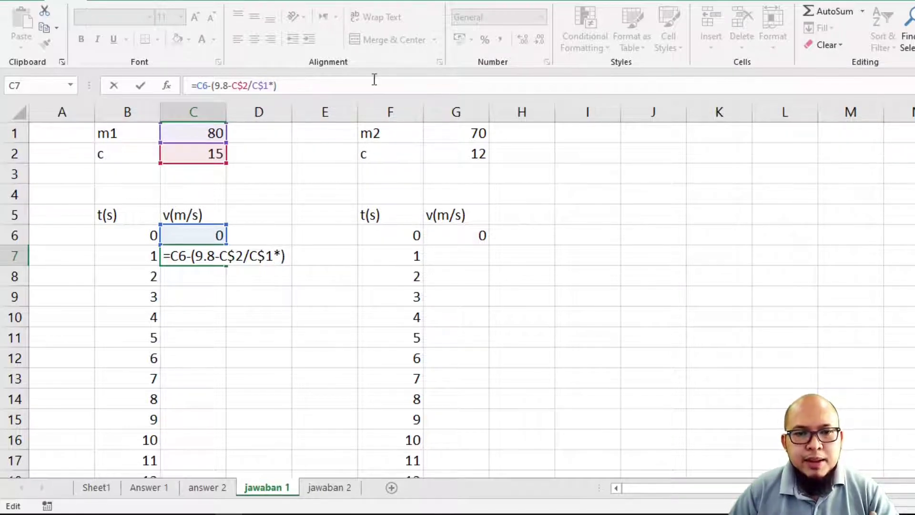
click(191, 233)
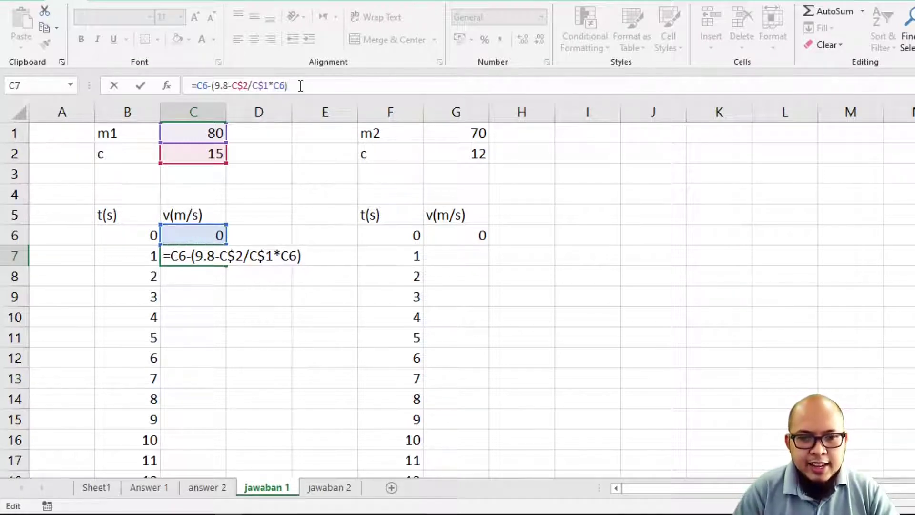
text(*()
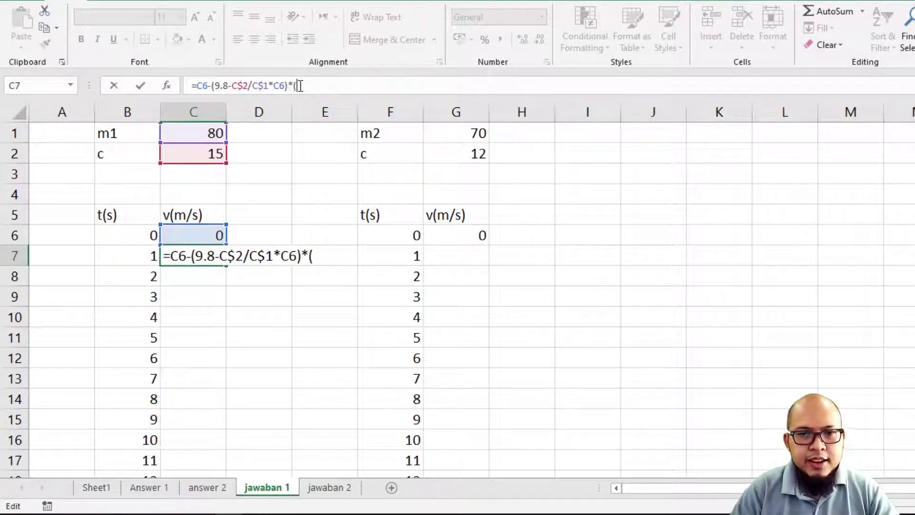
click(139, 260)
text(-)
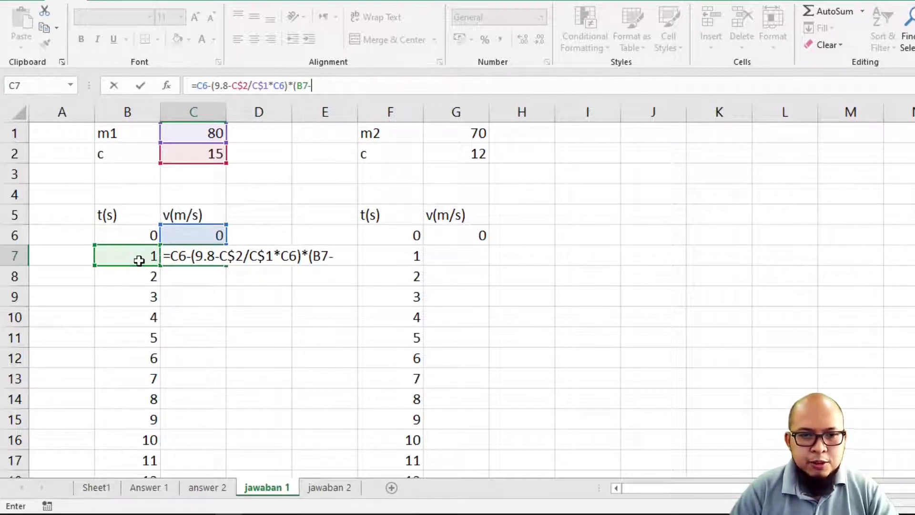
click(133, 233)
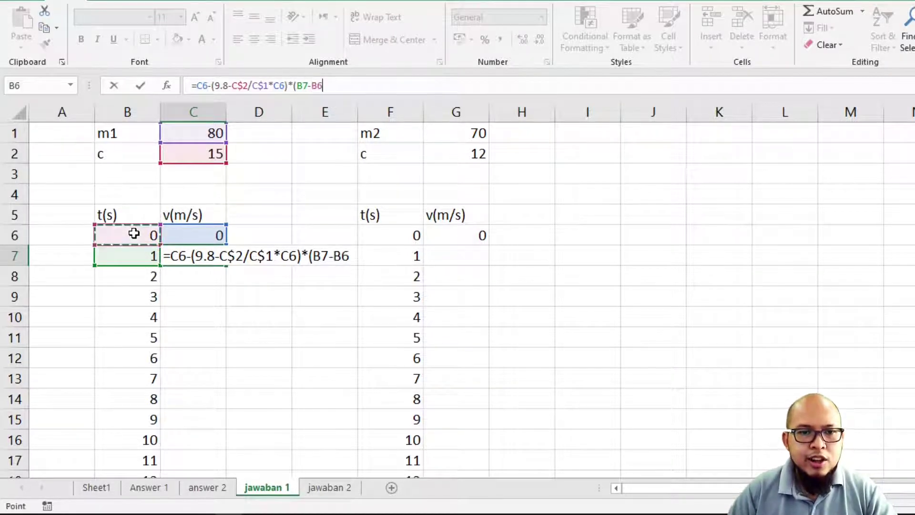
text())
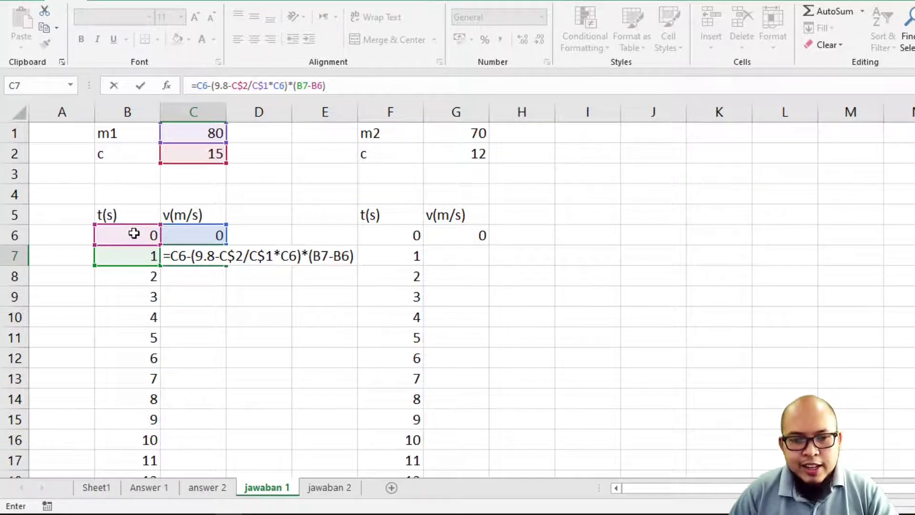
key(Return)
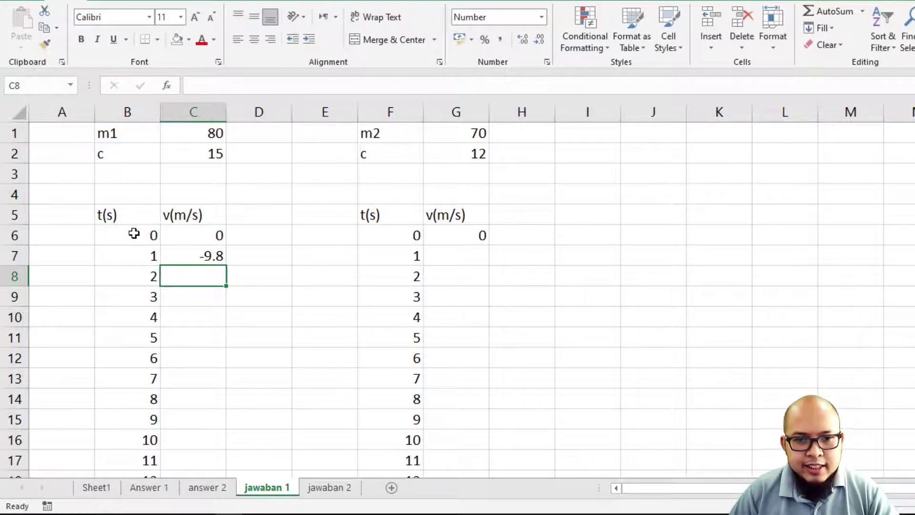
- Correct the sign after C6 in cell C7 so the formula reads =C6+(9.8-C$2/C$1*C6)*(B7-B6)
click(214, 250)
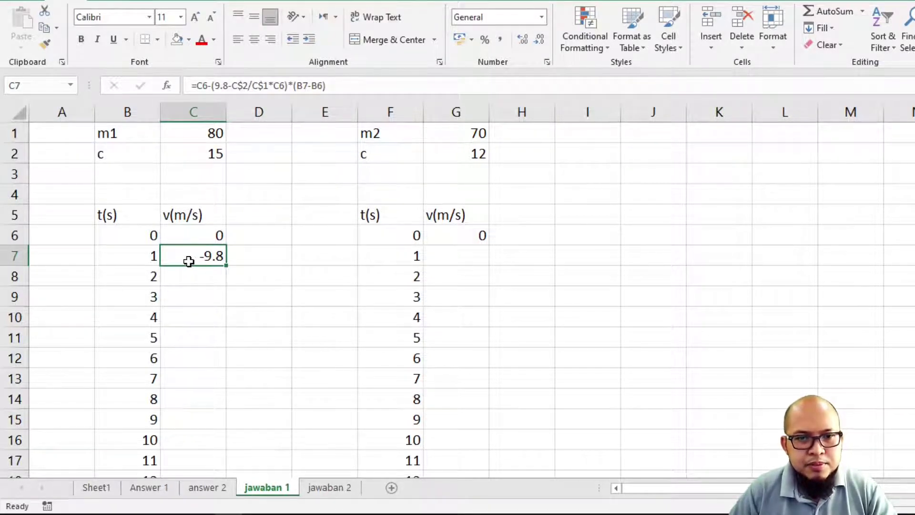
click(211, 85)
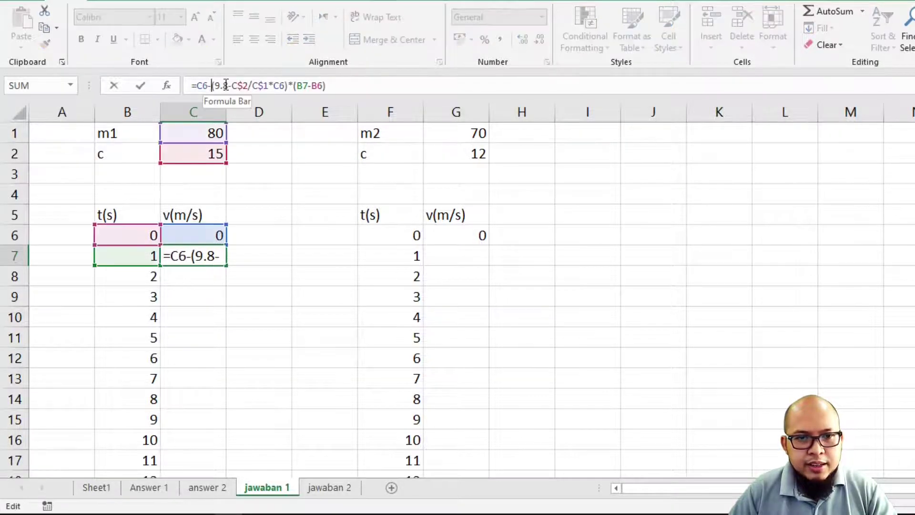
key(BackSpace)
text(+)
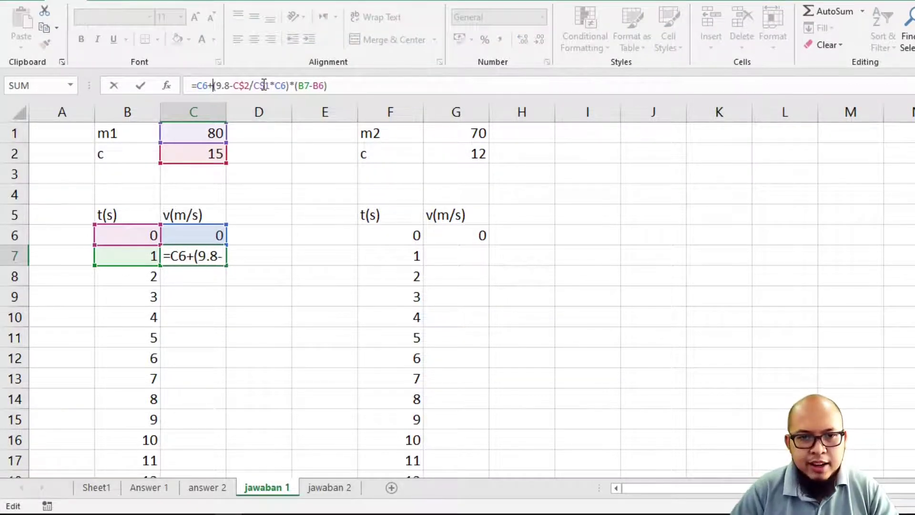
key(Return)
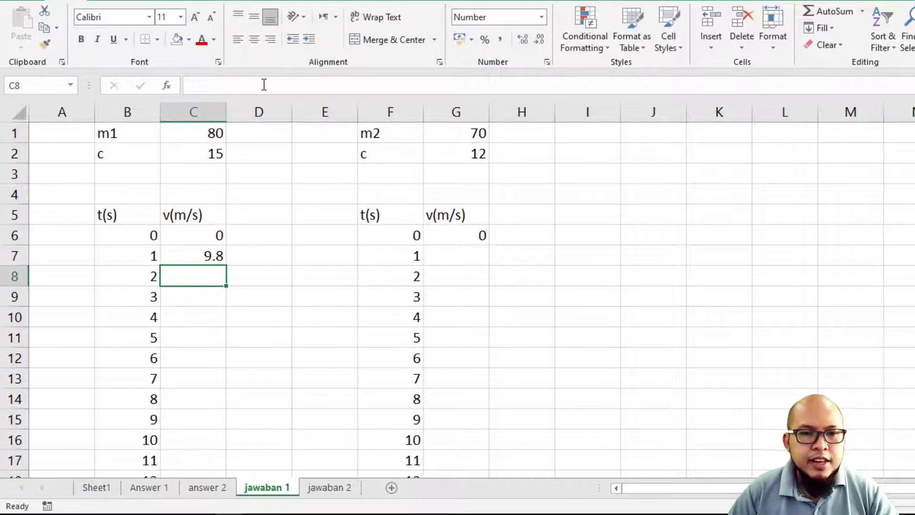
- Fill the velocity formula from C7 down to C21, covering times up to 15 s
click(214, 256)
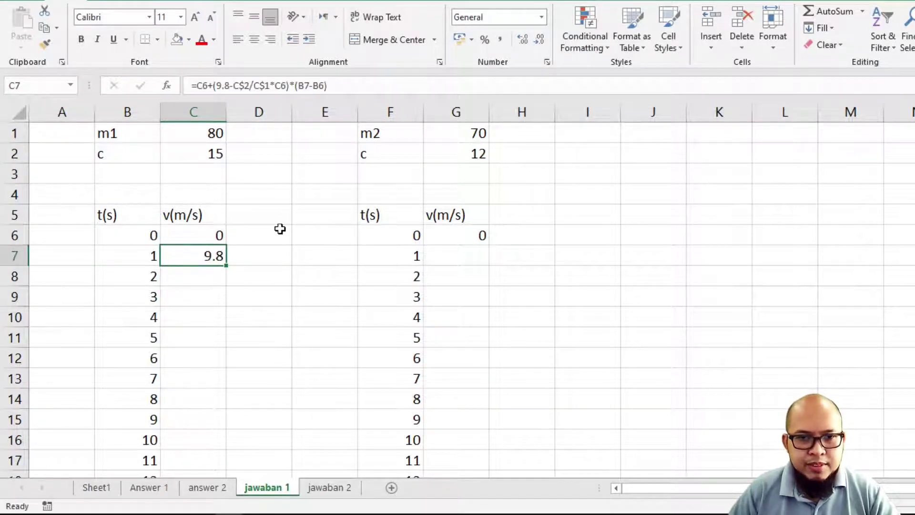
drag(224, 268, 217, 465)
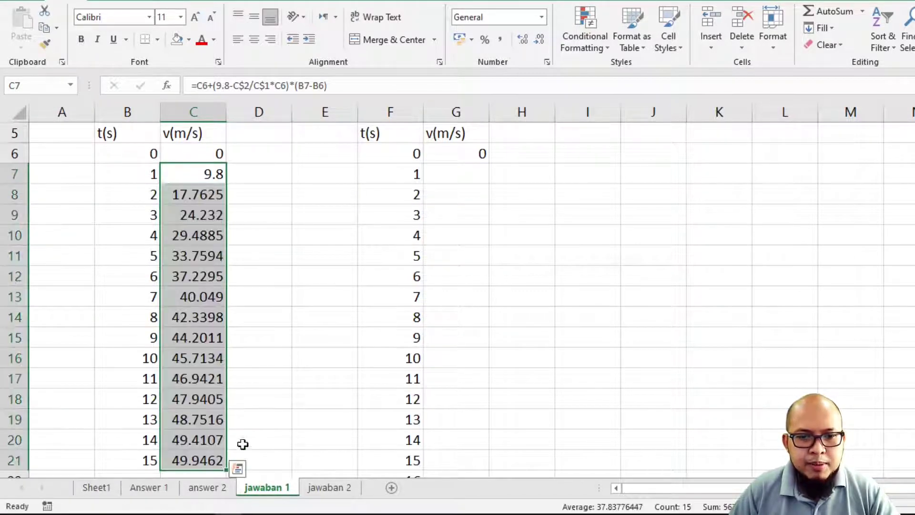
click(266, 413)
- Highlight the t = 15 row of the first table, cells B21:C21, with a yellow fill
scroll(267, 405, down, 1)
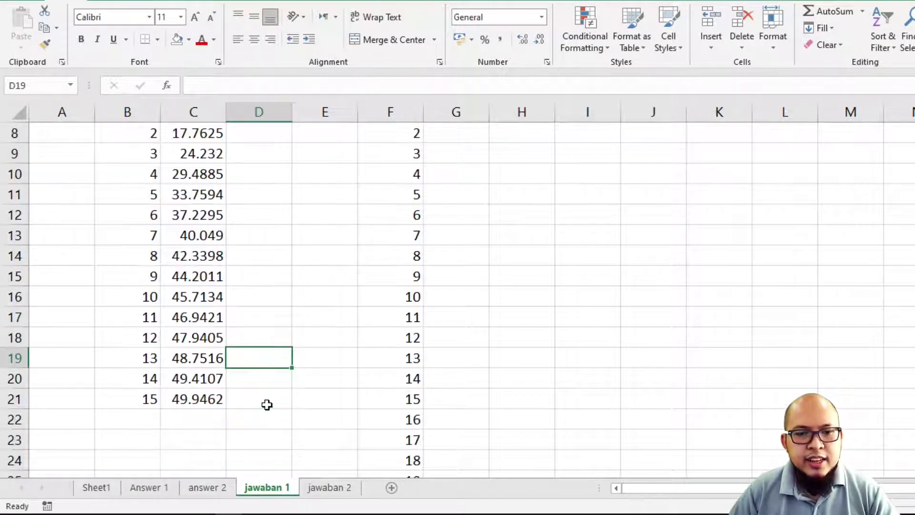
drag(130, 400, 184, 400)
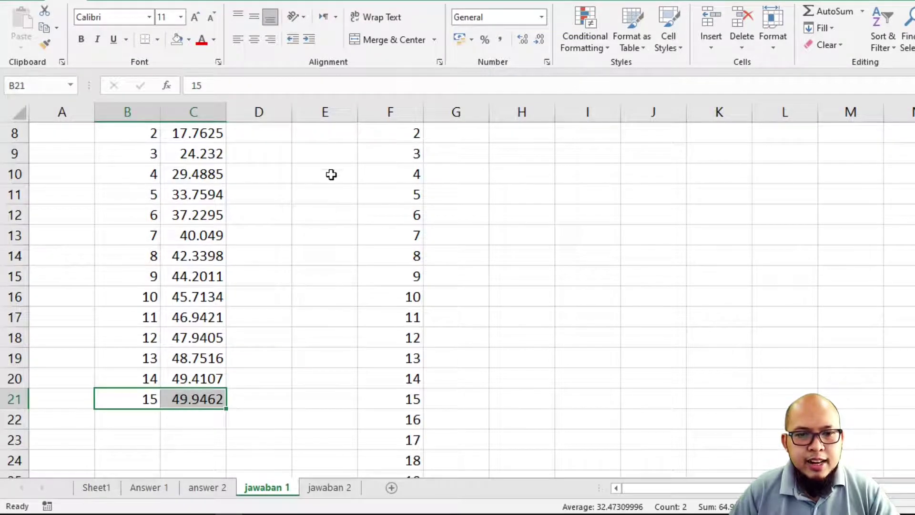
click(188, 41)
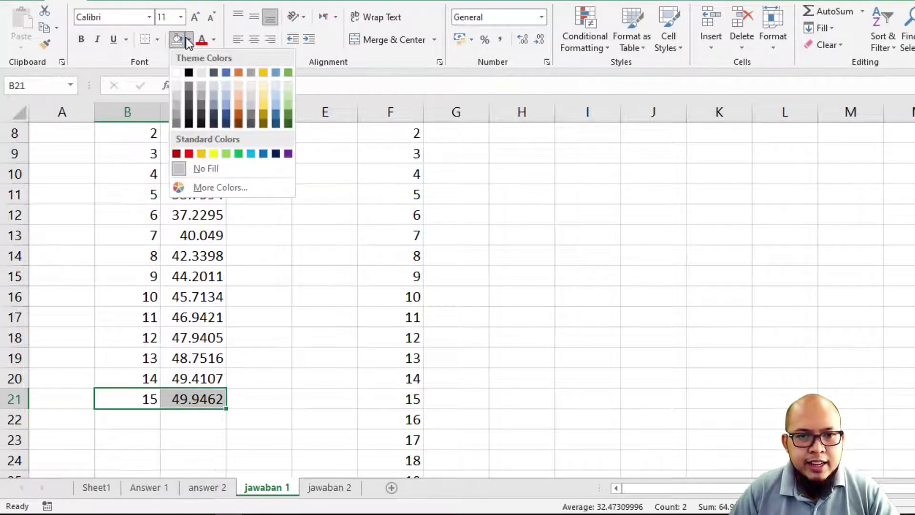
click(214, 153)
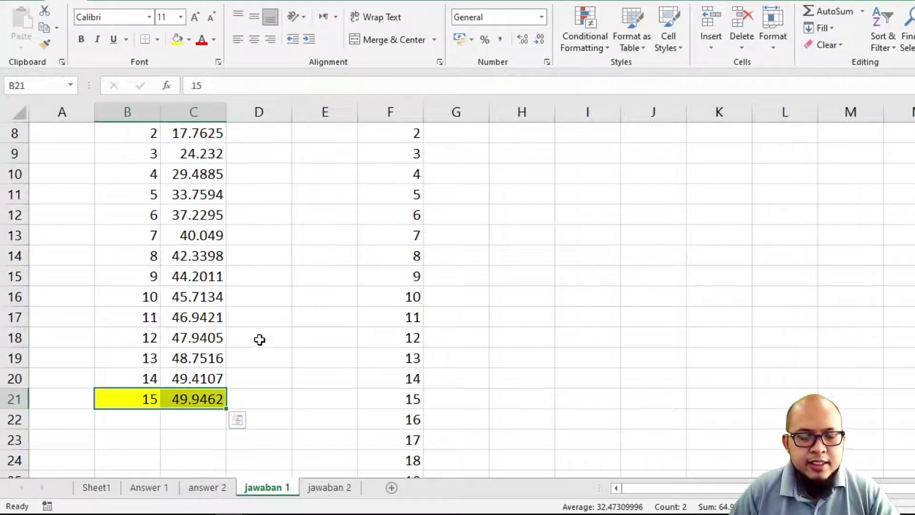
- Switch to the Word solution document and handwrite "pada saat t = 15 s" at the start of the blank page
click(252, 386)
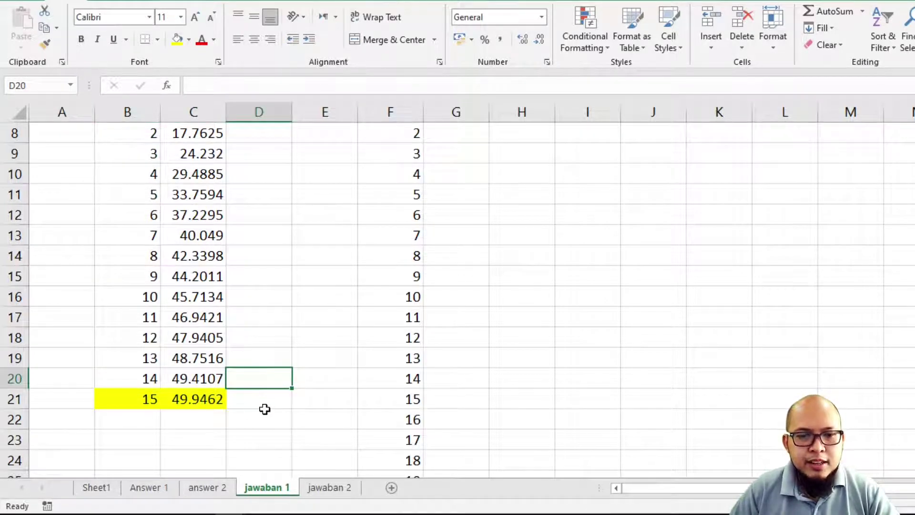
mouse_move(253, 512)
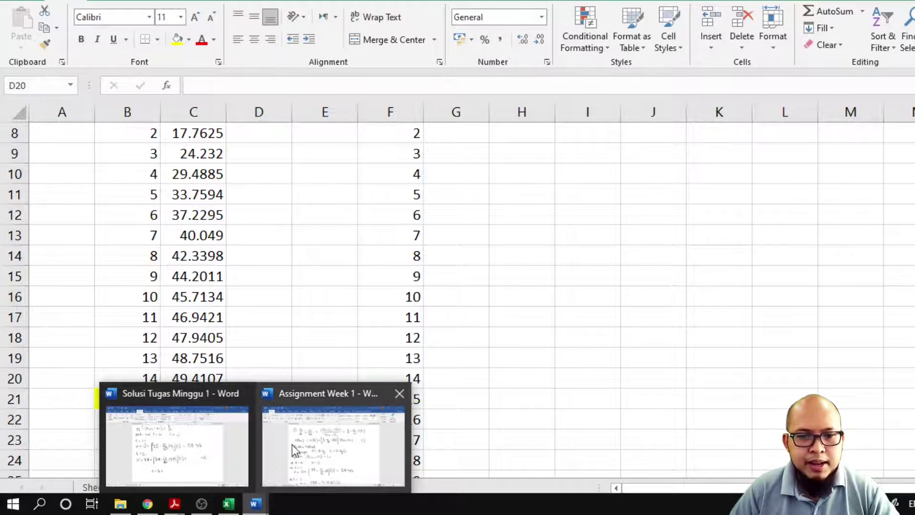
click(221, 384)
scroll(387, 265, down, 5)
click(388, 265)
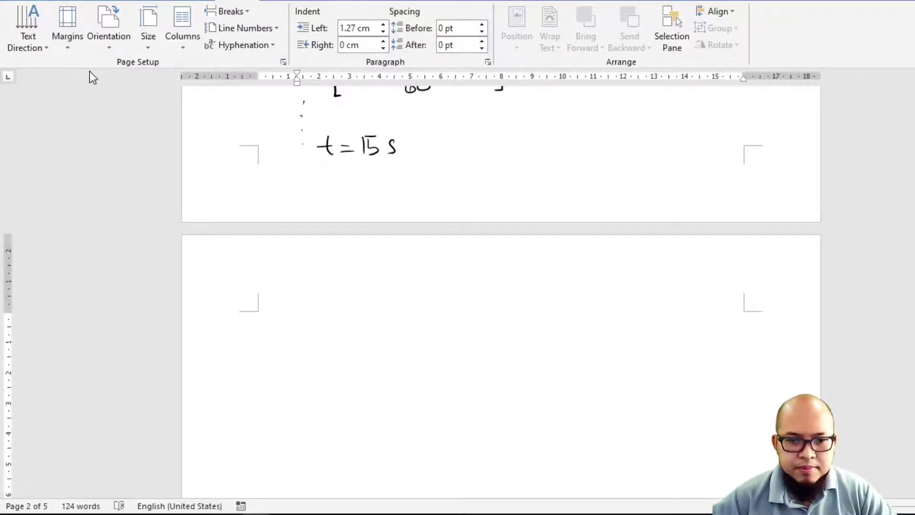
mouse_move(268, 315)
mouse_down()
mouse_move(270, 339)
mouse_move(289, 302)
mouse_move(305, 326)
mouse_move(365, 329)
mouse_move(366, 314)
mouse_up()
mouse_move(391, 304)
mouse_down()
mouse_move(397, 330)
mouse_move(397, 314)
mouse_up()
drag(403, 317, 436, 309)
drag(423, 310, 430, 327)
- Handwrite the first jumper's result below it: "kecepatan penerjun 1 v = 49,94 m/s"
drag(265, 347, 265, 363)
mouse_move(274, 351)
mouse_down()
mouse_move(275, 363)
mouse_move(296, 353)
mouse_up()
drag(296, 357, 313, 384)
drag(311, 358, 331, 367)
mouse_move(317, 354)
mouse_down()
mouse_move(350, 367)
mouse_move(389, 353)
mouse_move(392, 371)
mouse_up()
mouse_move(387, 354)
mouse_down()
mouse_move(430, 357)
mouse_move(429, 378)
mouse_move(450, 362)
mouse_move(481, 364)
mouse_move(529, 345)
mouse_up()
mouse_move(537, 347)
mouse_down()
mouse_move(573, 351)
mouse_move(571, 363)
mouse_move(576, 354)
mouse_move(627, 354)
mouse_up()
drag(624, 343, 625, 363)
mouse_move(641, 345)
mouse_down()
mouse_move(642, 359)
mouse_move(669, 365)
mouse_up()
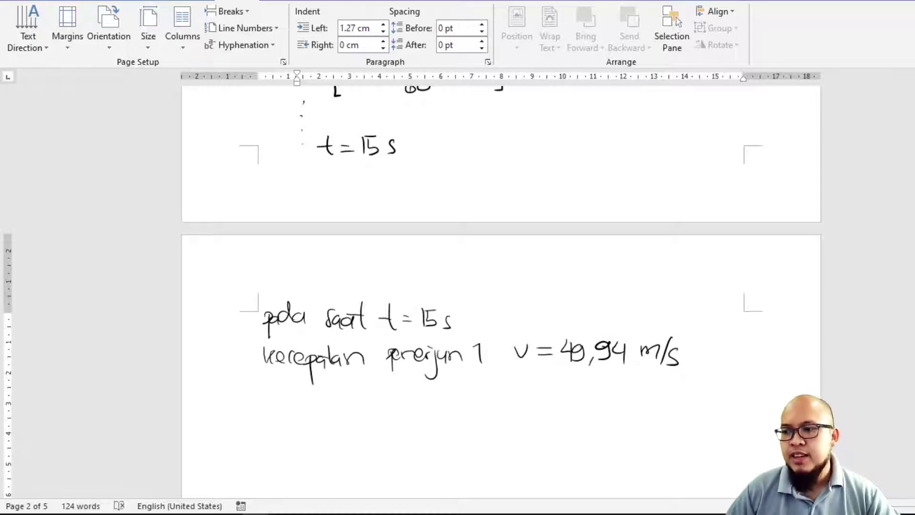
- Handwrite the heading "Pada penerjun kedua" below the first jumper's result
scroll(628, 454, down, 3)
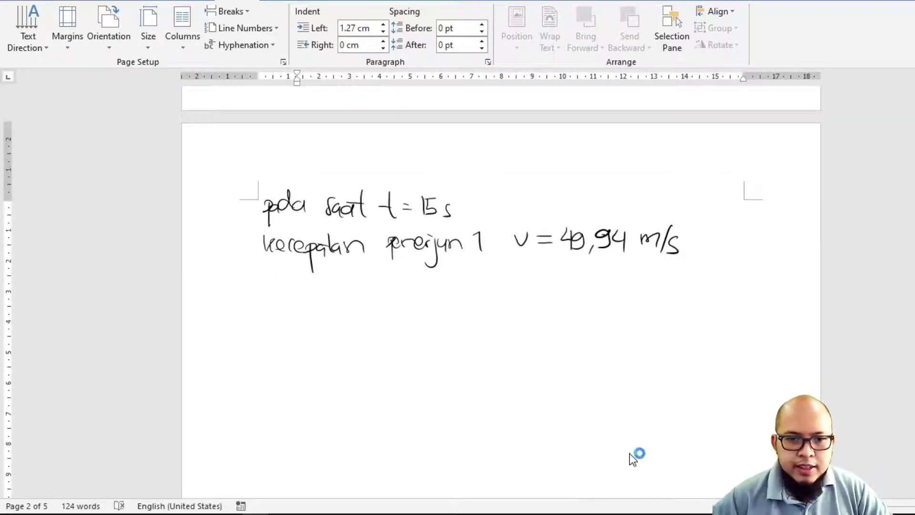
text(Pada penerjun)
mouse_move(407, 286)
mouse_down()
mouse_move(419, 310)
mouse_move(444, 286)
mouse_move(469, 313)
mouse_up()
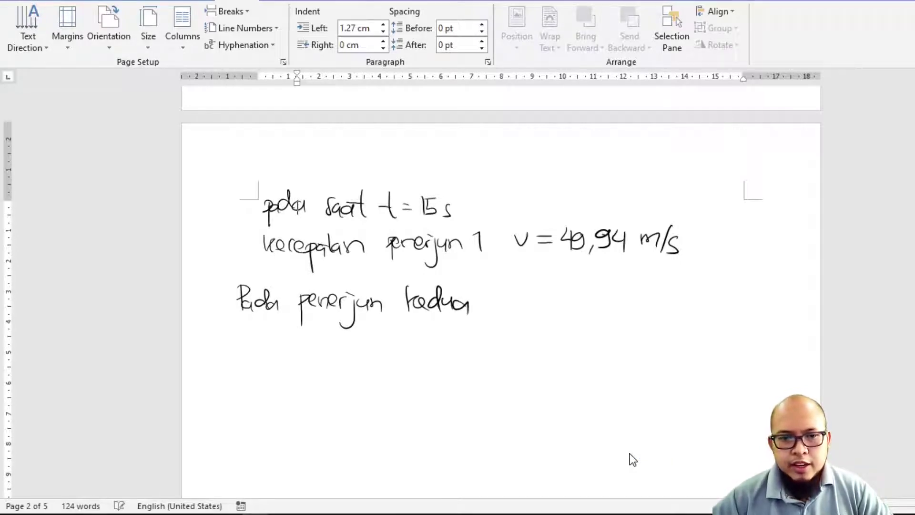
- Handwrite the second jumper's data under the heading: m = 70 kg and c = 12 kg/s
mouse_move(261, 334)
mouse_down()
mouse_move(277, 347)
mouse_move(295, 337)
mouse_up()
mouse_move(282, 343)
mouse_down()
mouse_move(320, 329)
mouse_move(314, 348)
mouse_up()
drag(327, 333, 320, 346)
mouse_move(347, 329)
mouse_down()
mouse_move(346, 348)
mouse_move(348, 340)
mouse_up()
mouse_move(348, 339)
mouse_down()
mouse_move(372, 355)
mouse_move(363, 362)
mouse_up()
mouse_move(429, 333)
mouse_down()
mouse_move(431, 346)
mouse_move(453, 337)
mouse_up()
drag(443, 344, 523, 347)
drag(536, 338, 524, 362)
mouse_move(559, 325)
mouse_down()
mouse_move(543, 355)
mouse_move(557, 352)
mouse_up()
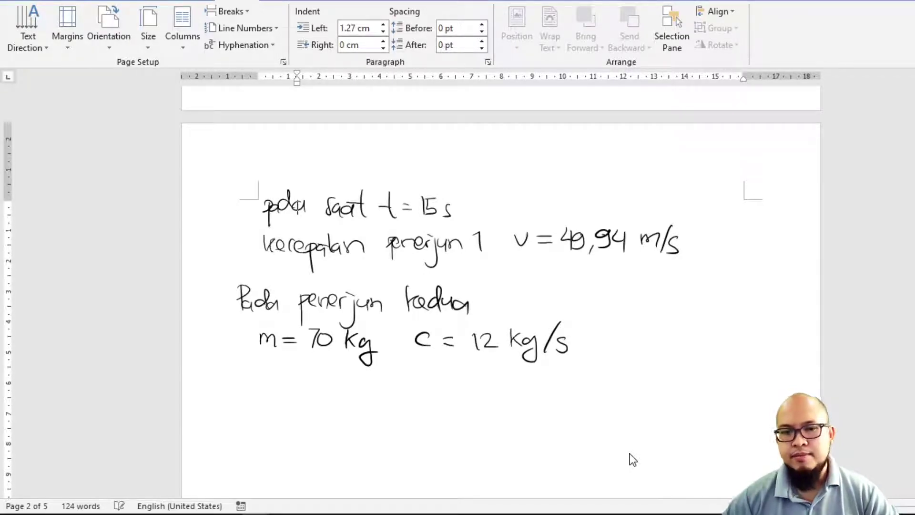
- Handwrite an arrow followed by "excel" below the second jumper's data
scroll(632, 457, down, 1)
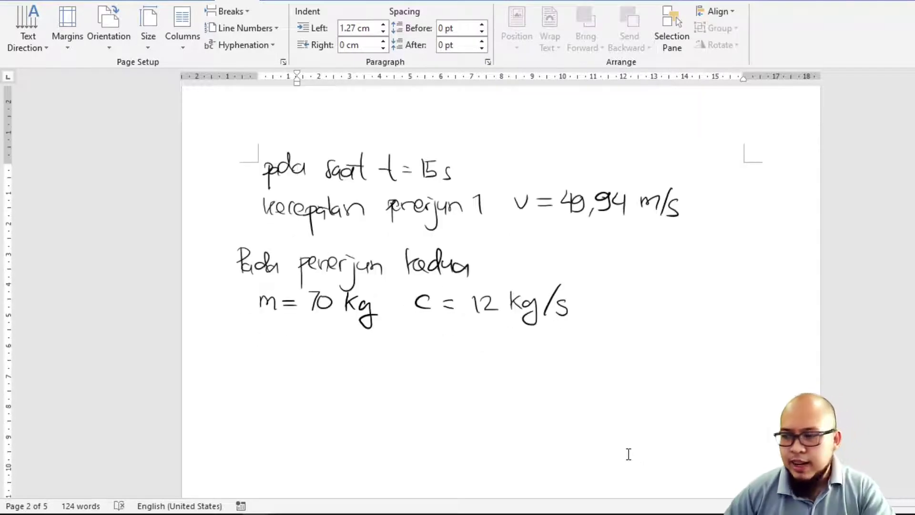
mouse_move(278, 349)
mouse_down()
mouse_move(318, 351)
mouse_move(312, 362)
mouse_move(346, 344)
mouse_move(352, 358)
mouse_up()
mouse_move(355, 345)
mouse_down()
mouse_move(366, 361)
mouse_move(356, 360)
mouse_up()
mouse_move(380, 344)
mouse_down()
mouse_move(377, 359)
mouse_move(399, 362)
mouse_up()
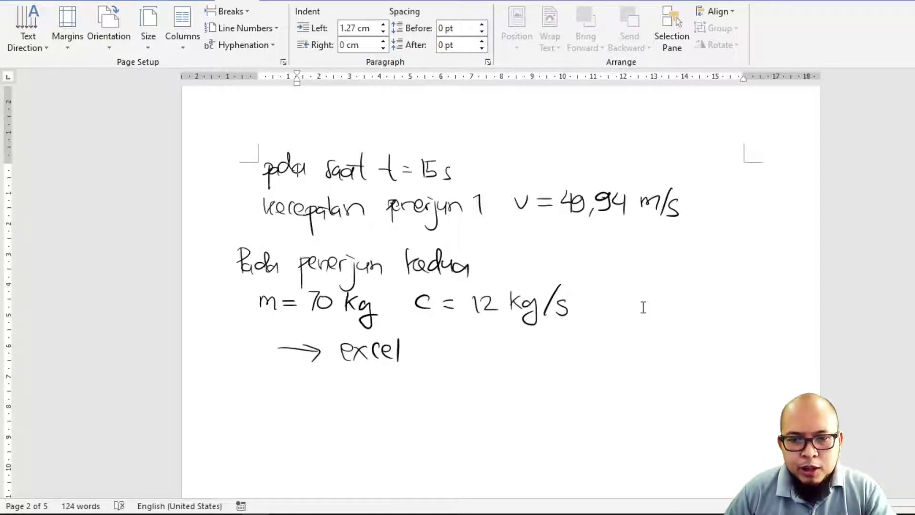
- Reread the problem statement at the start of the document and return to Excel to check the second table's time column
scroll(643, 307, up, 1)
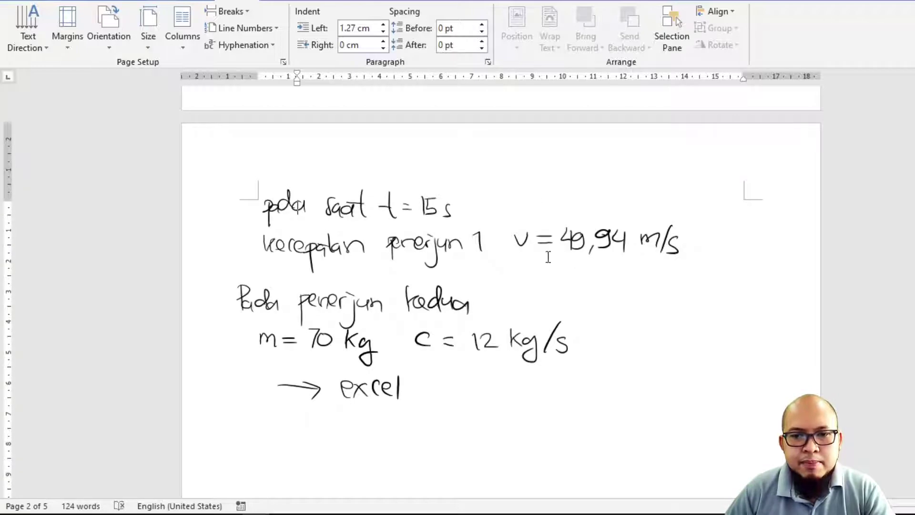
scroll(619, 249, up, 5)
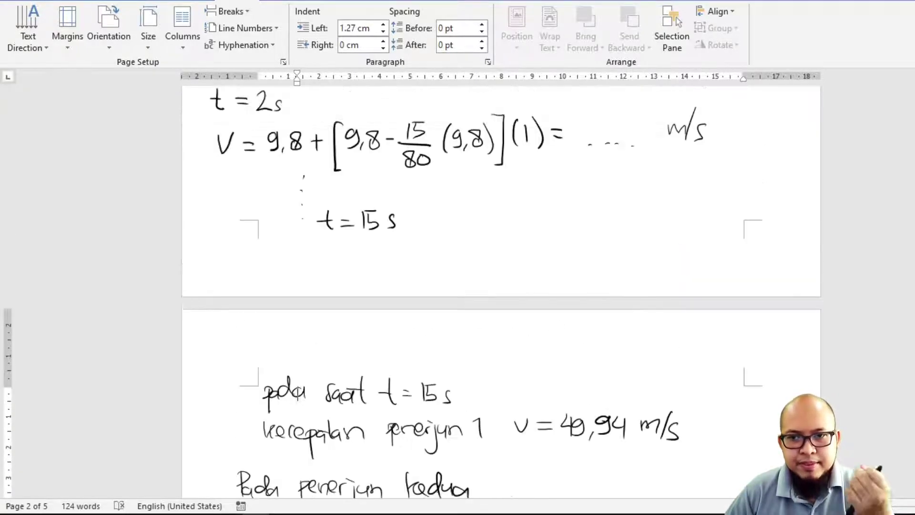
scroll(500, 286, up, 19)
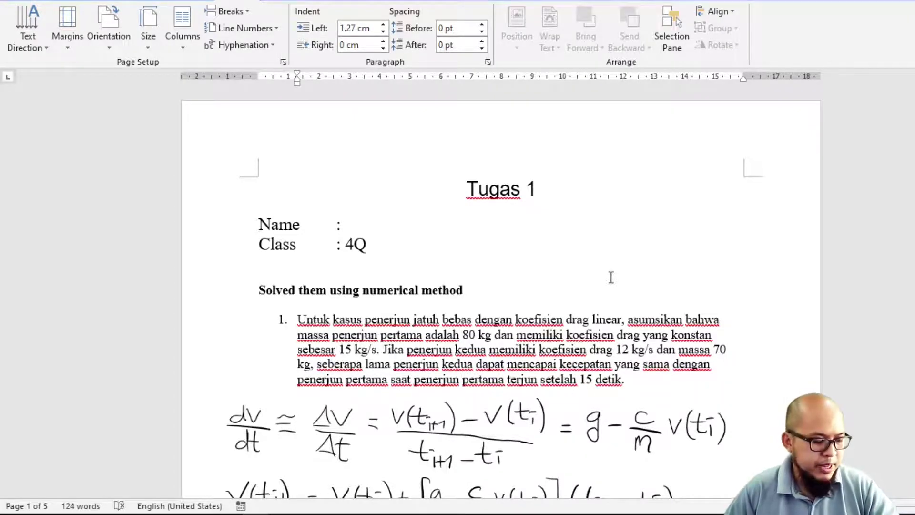
key(alt+Tab)
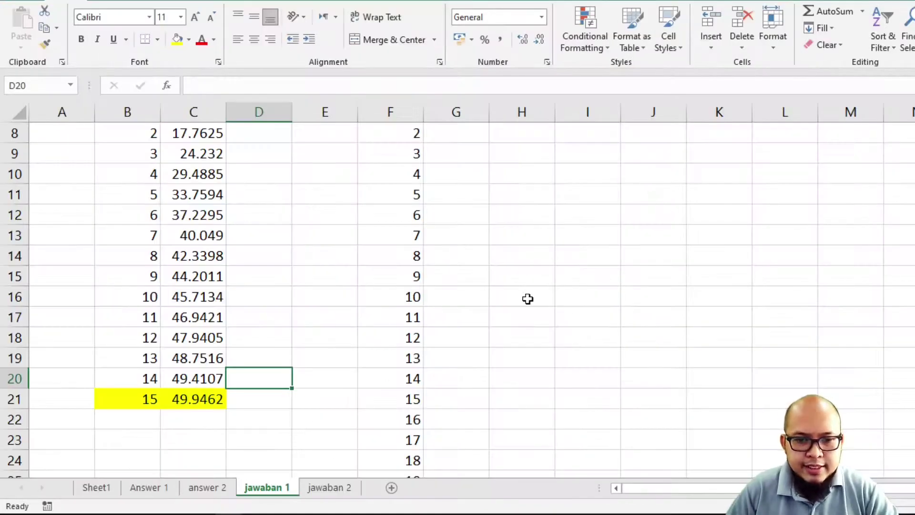
scroll(526, 301, up, 2)
scroll(400, 213, down, 4)
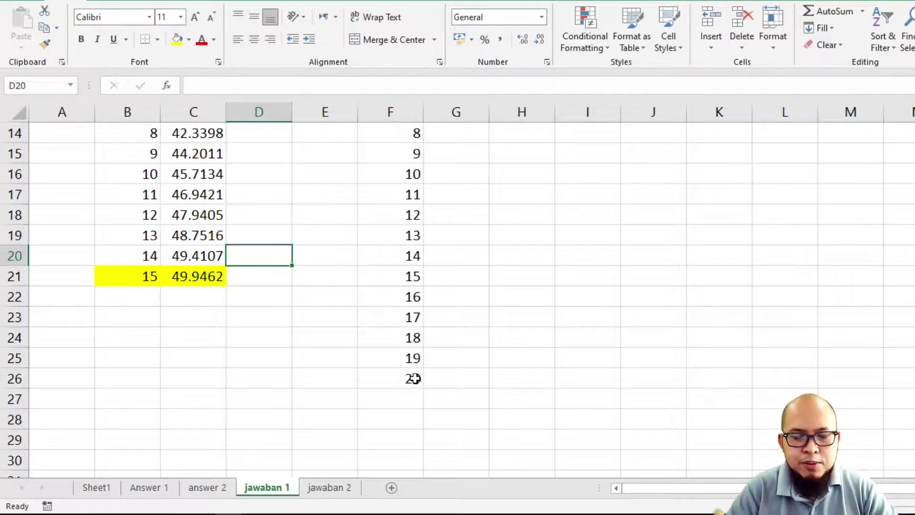
scroll(413, 378, up, 3)
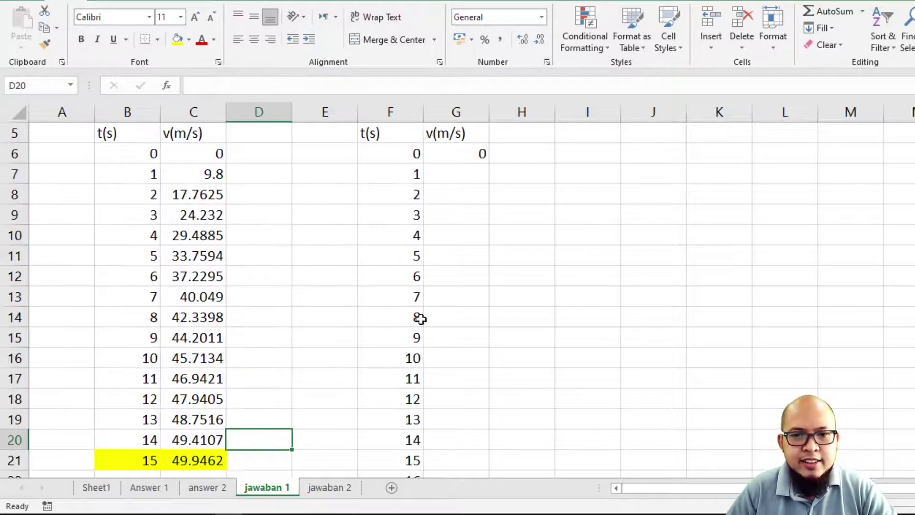
- Begin the second table's velocity formula in cell G7 as =G6+(9.8-, referencing the previous velocity
click(463, 152)
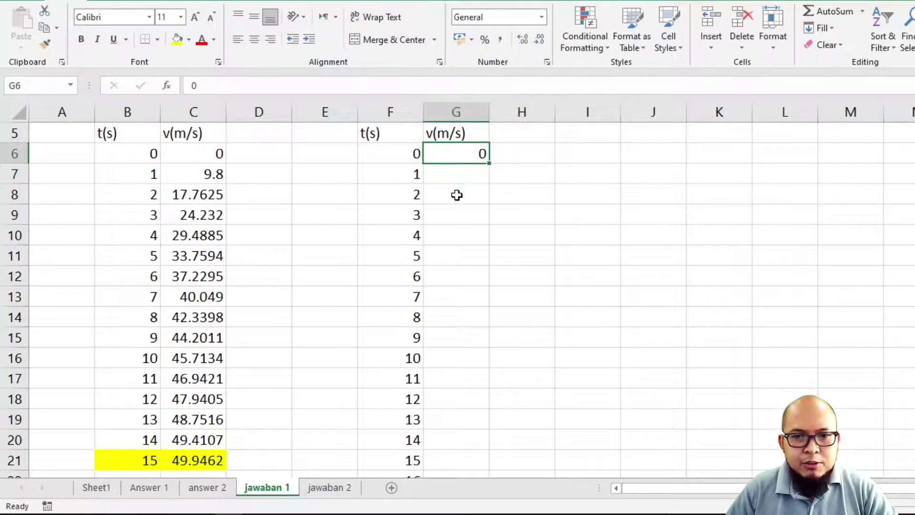
click(465, 174)
scroll(495, 219, up, 1)
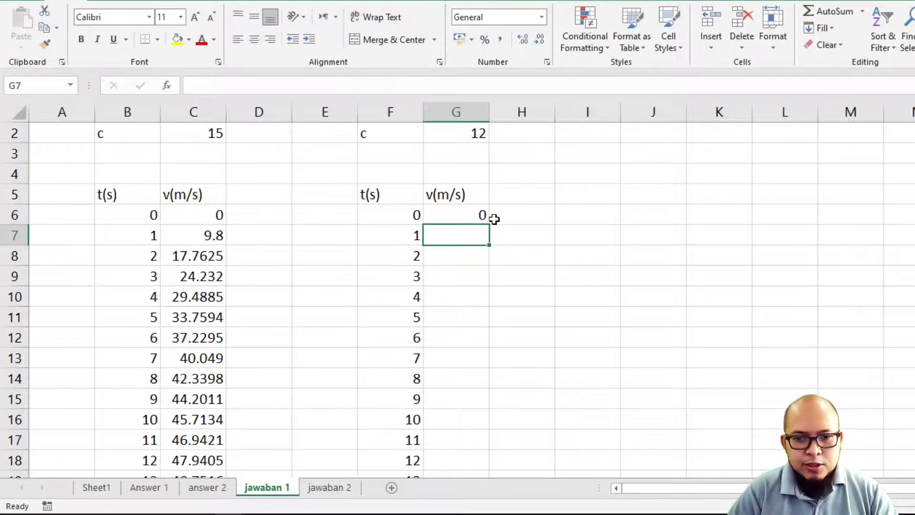
text(=9)
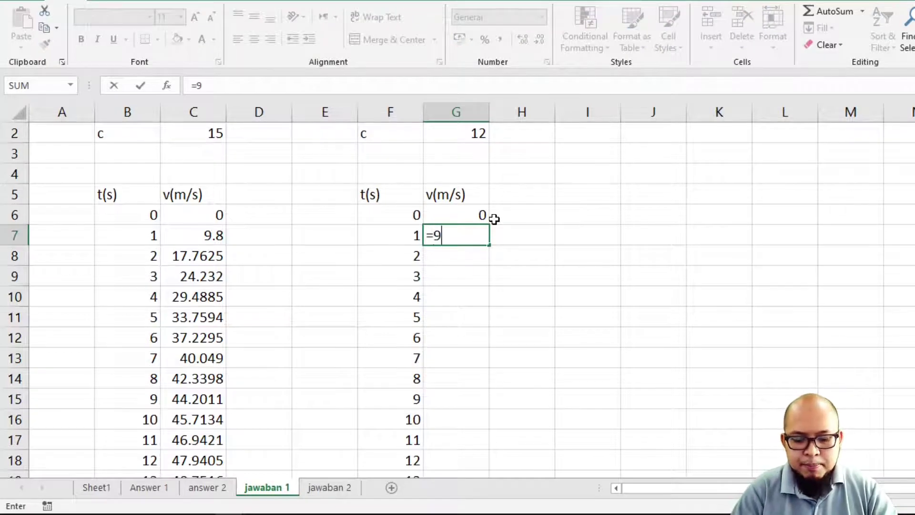
text(.8)
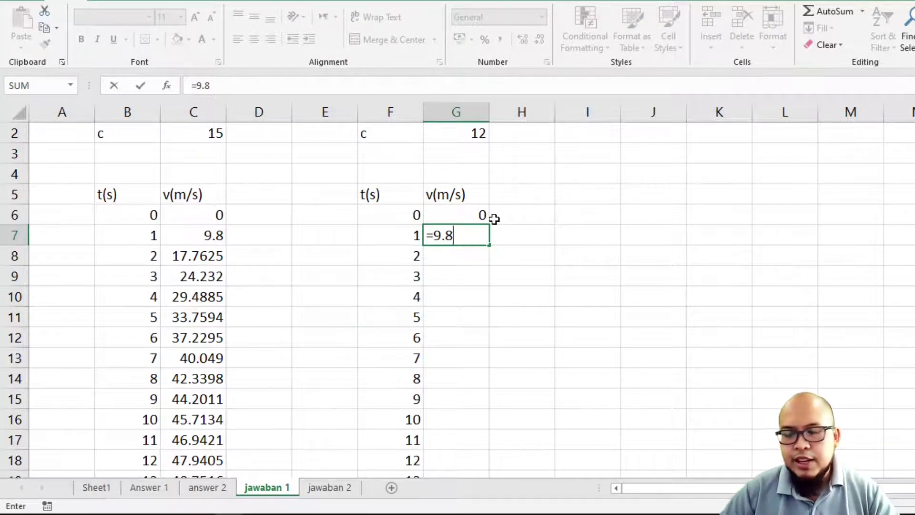
text(+()
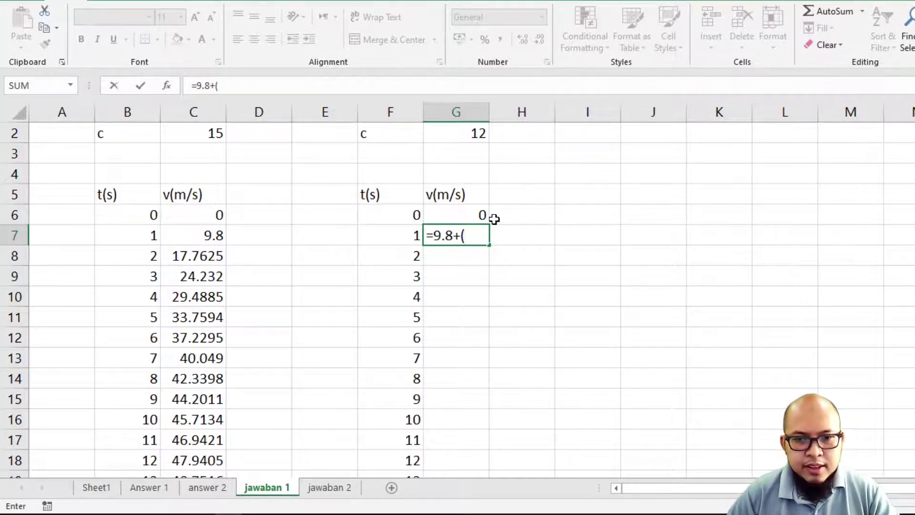
click(467, 216)
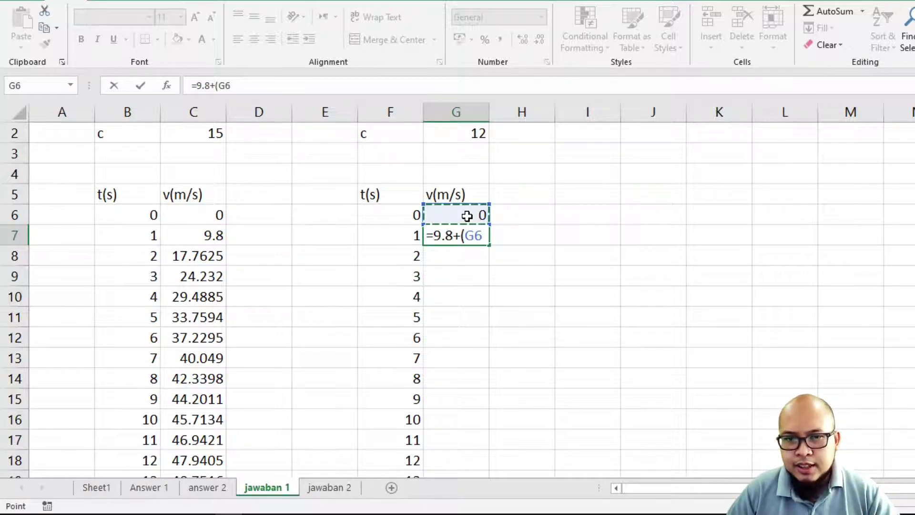
drag(454, 236, 480, 234)
click(467, 212)
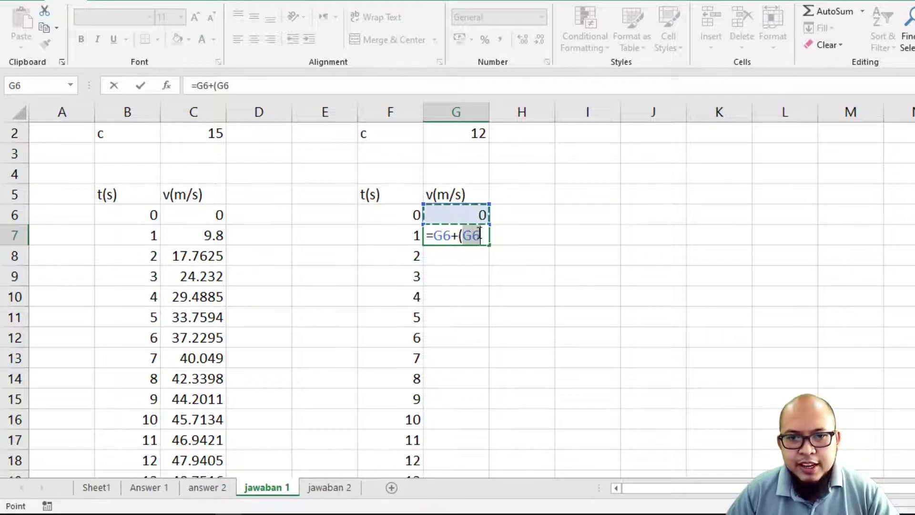
text(9.8)
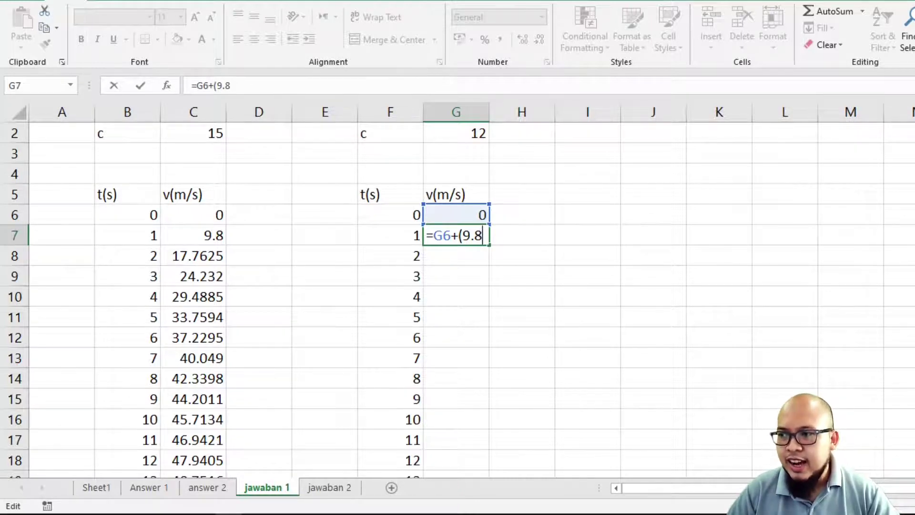
text(-)
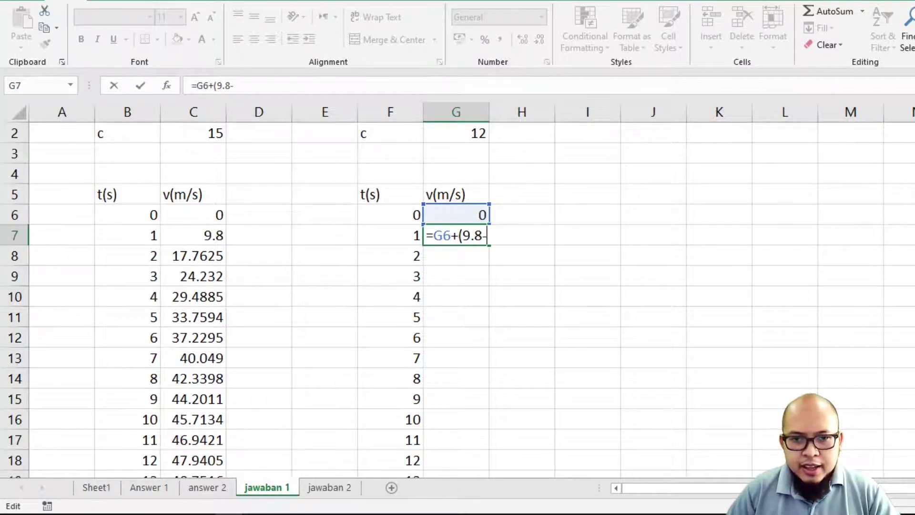
- Extend the G7 formula with the drag-to-mass ratio using row-locked references, giving =G6+(9.8-G$2/G$1
scroll(648, 259, up, 1)
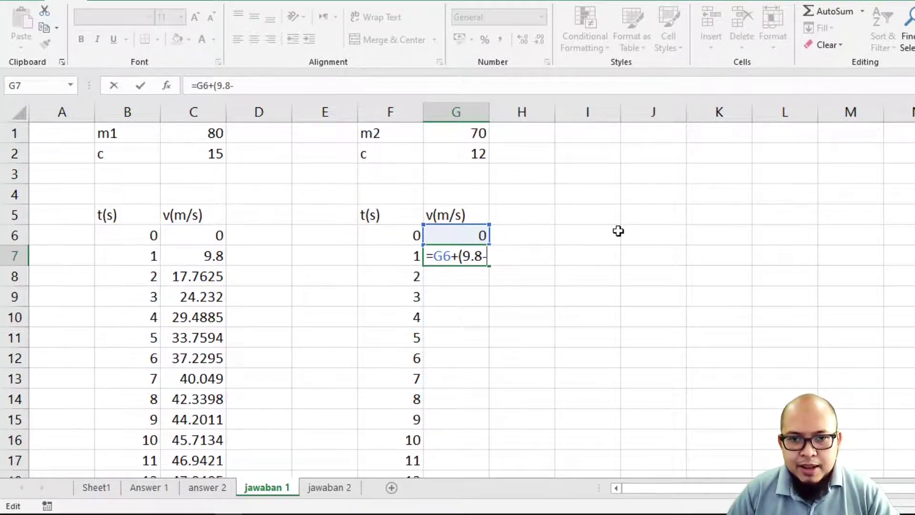
click(462, 133)
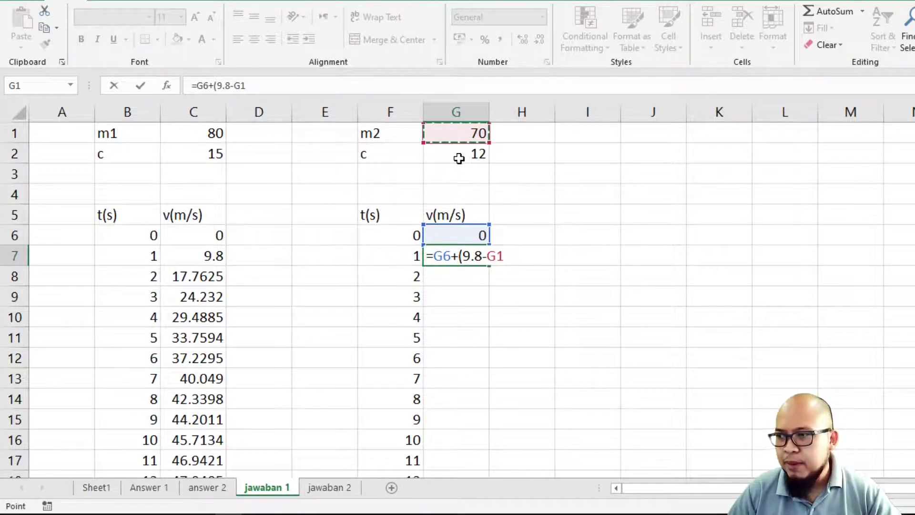
click(459, 159)
text(/)
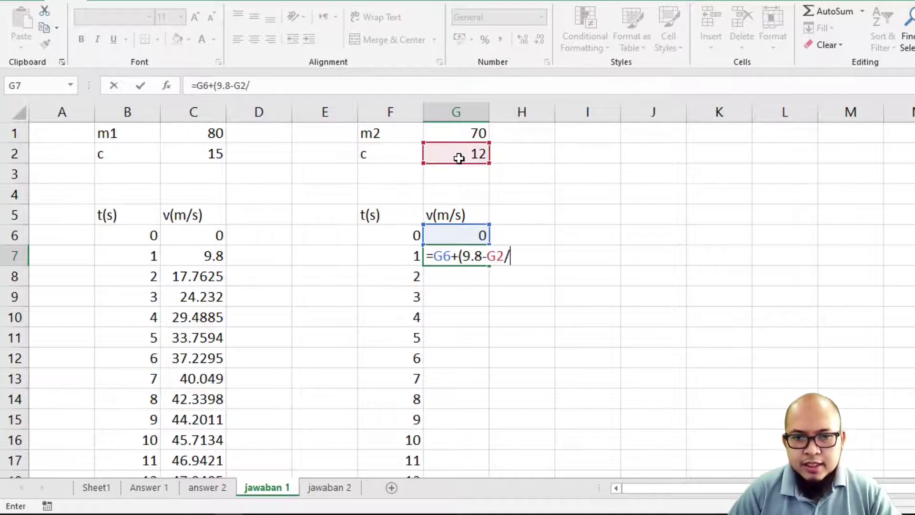
click(457, 131)
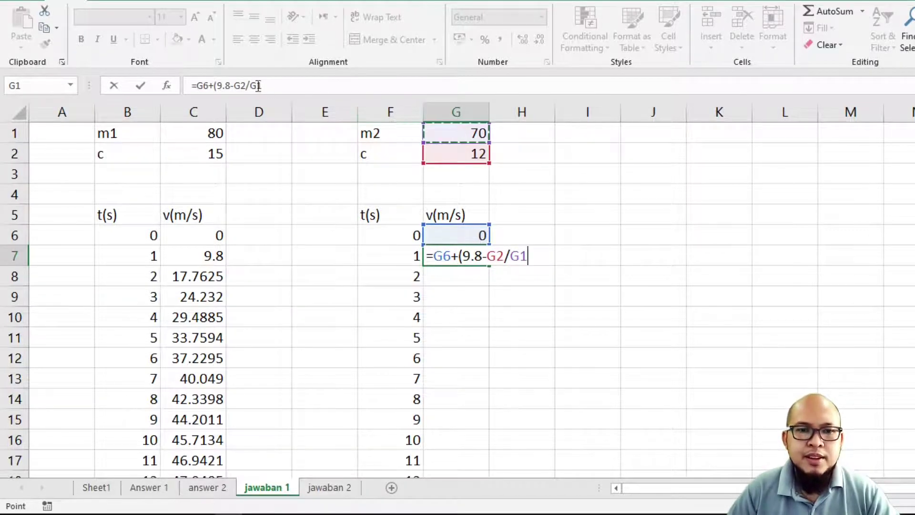
click(244, 86)
text($)
click(263, 86)
text($1)
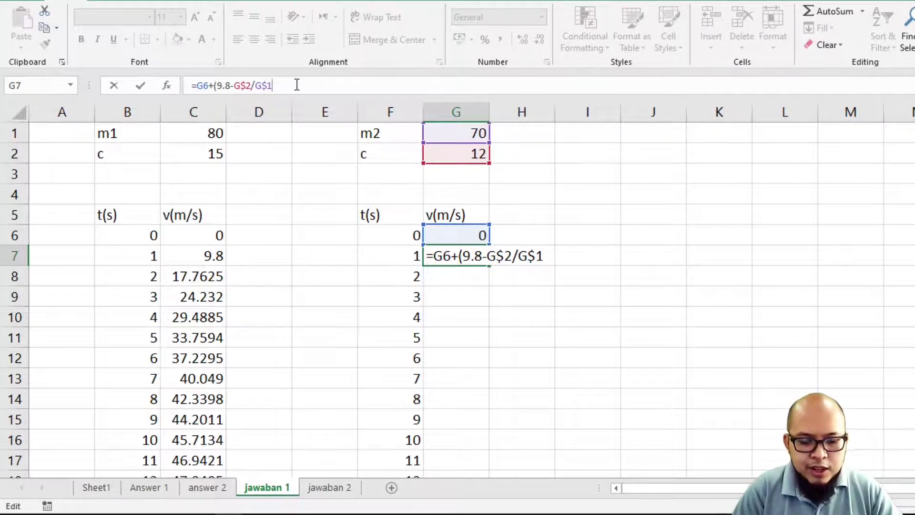
- Complete the G7 formula as =G6+(9.8-G$2/G$1*G6)*(F7-F6), enter it and reselect the cell
text(*)
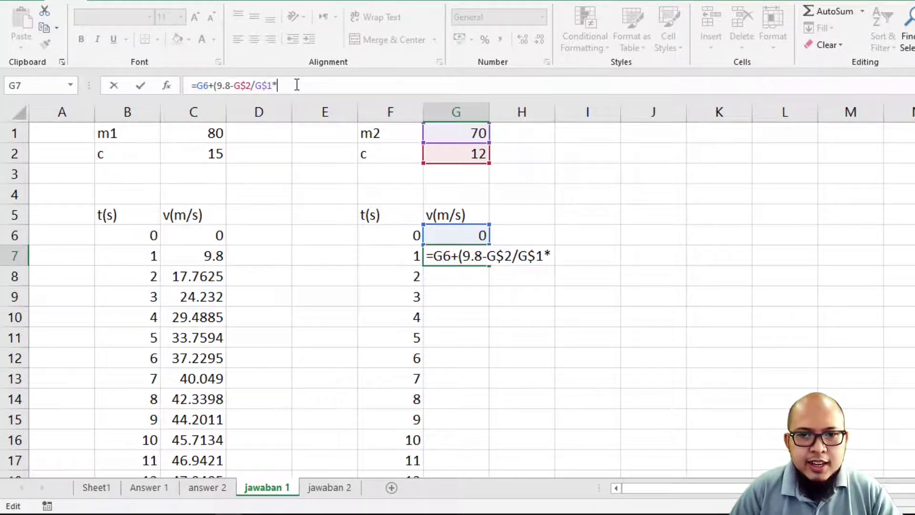
click(453, 233)
text()*)
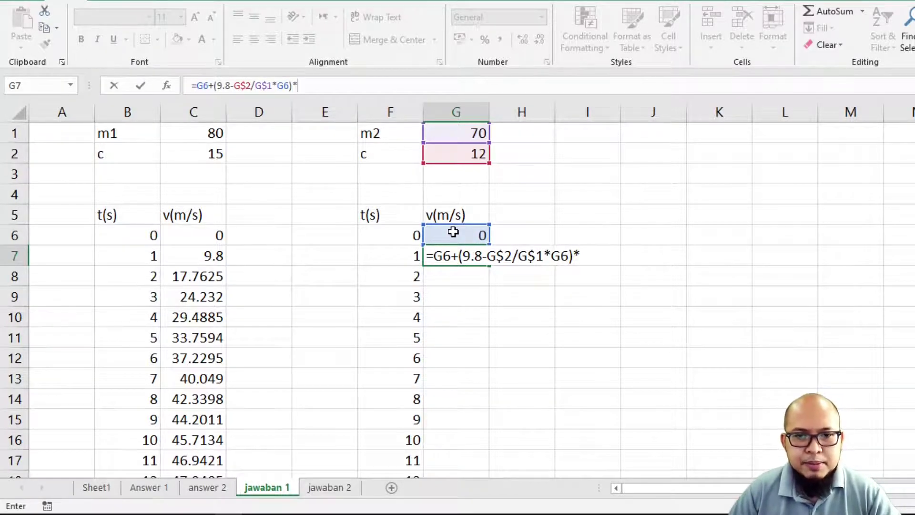
text(()
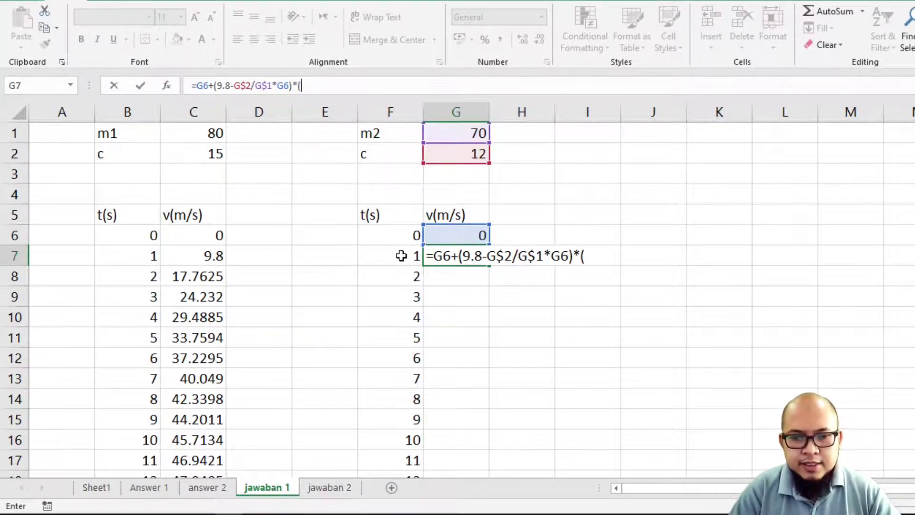
click(401, 256)
text(-)
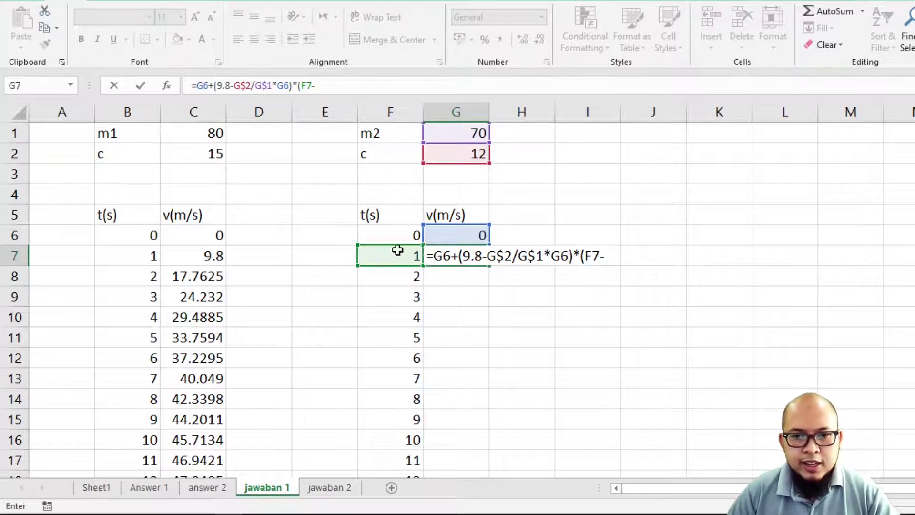
click(391, 235)
text())
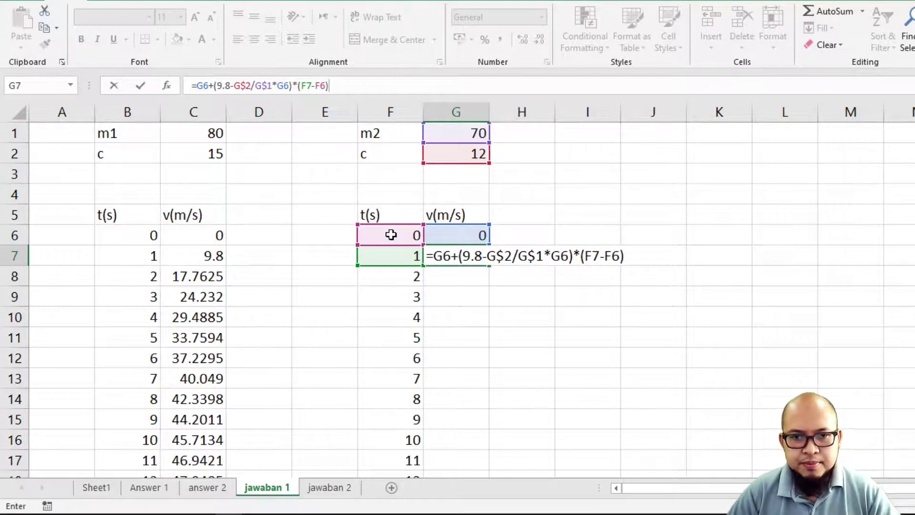
key(Return)
click(470, 255)
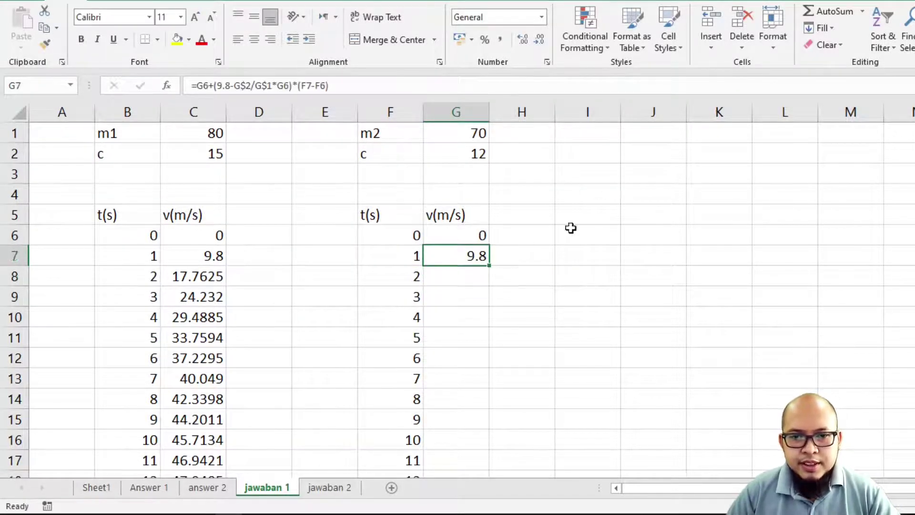
- Fill the G7 velocity formula down through G26 and highlight the second table's 11-second row, F17:G17, in yellow
drag(489, 264, 490, 433)
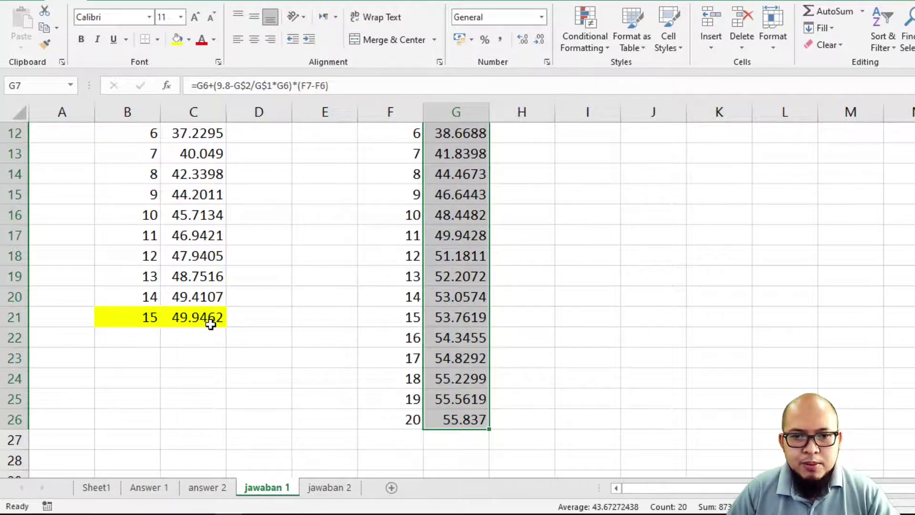
click(470, 240)
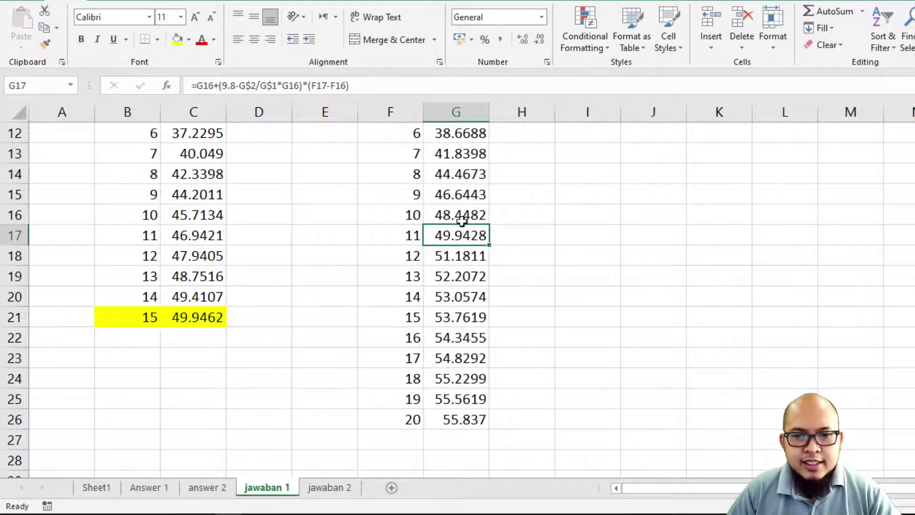
drag(409, 235, 465, 234)
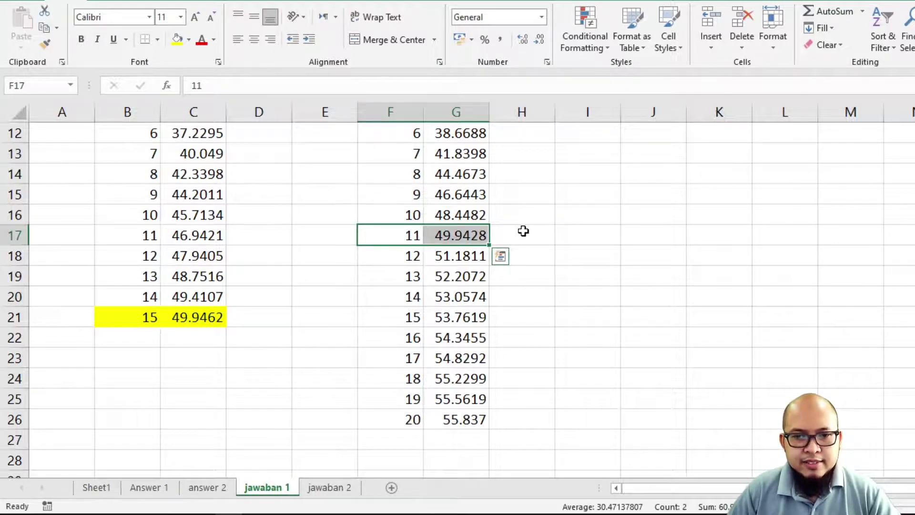
click(177, 40)
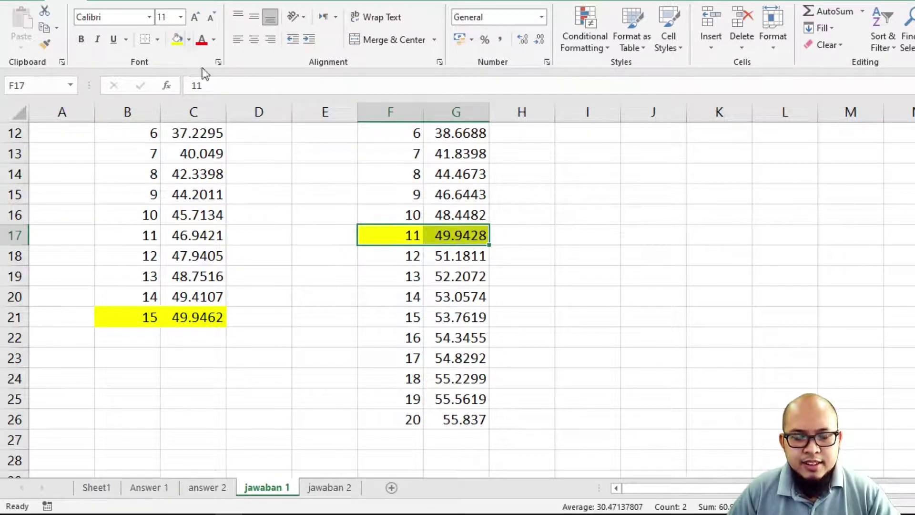
- Switch to the Word solution document and handwrite "Waktu yg dibutuhkan penerjun kedua" below the excel note
key(alt+Tab)
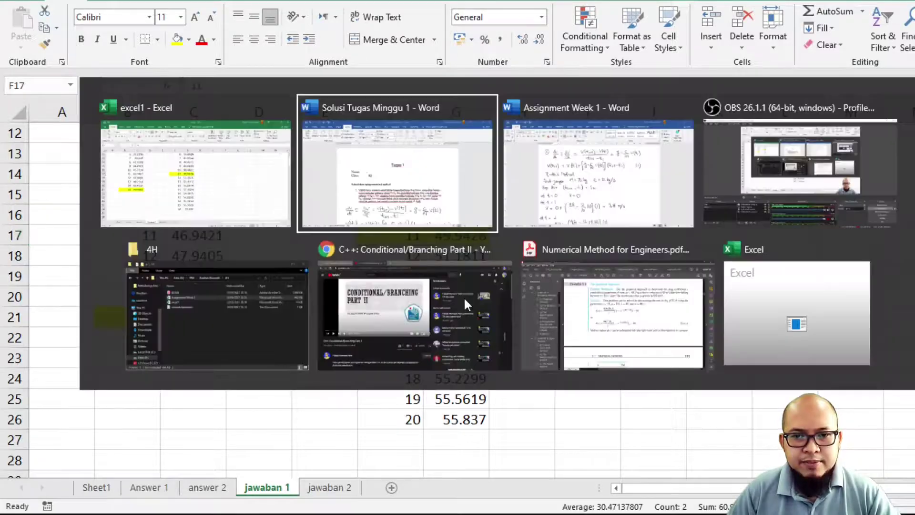
scroll(431, 314, down, 20)
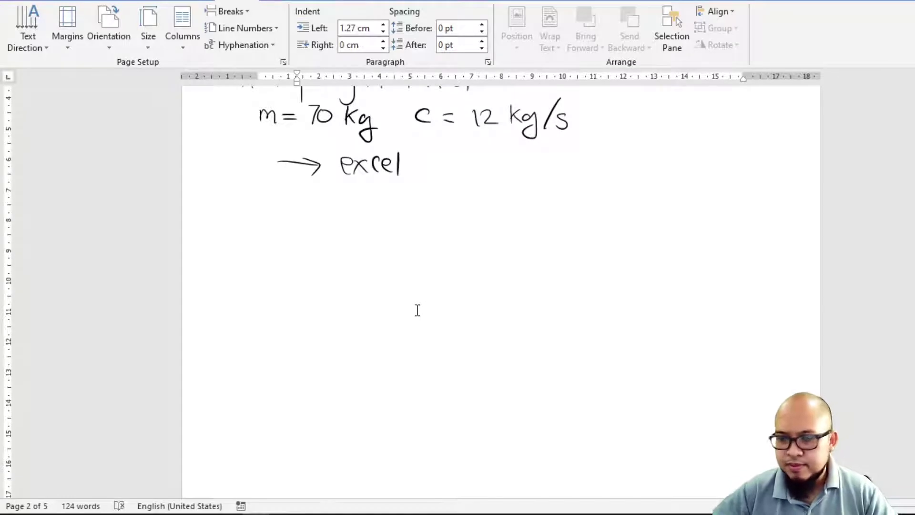
mouse_move(258, 196)
mouse_down()
mouse_move(275, 197)
mouse_move(288, 215)
mouse_move(309, 211)
mouse_up()
mouse_move(287, 203)
mouse_down()
mouse_move(353, 205)
mouse_move(349, 222)
mouse_move(358, 223)
mouse_up()
drag(386, 203, 404, 209)
drag(412, 187, 419, 209)
drag(422, 199, 437, 209)
drag(446, 187, 444, 210)
mouse_move(438, 197)
mouse_down()
mouse_move(452, 196)
mouse_move(462, 211)
mouse_up()
mouse_move(463, 182)
mouse_down()
mouse_move(461, 210)
mouse_move(477, 196)
mouse_up()
drag(465, 182, 481, 210)
mouse_move(488, 184)
mouse_down()
mouse_move(488, 205)
mouse_move(509, 205)
mouse_up()
mouse_move(511, 200)
mouse_down()
mouse_move(558, 222)
mouse_move(565, 200)
mouse_up()
drag(565, 204, 580, 198)
mouse_move(582, 200)
mouse_down()
mouse_move(600, 200)
mouse_move(604, 226)
mouse_up()
drag(612, 200, 647, 207)
mouse_move(666, 181)
mouse_down()
mouse_move(665, 205)
mouse_move(682, 206)
mouse_up()
mouse_move(683, 200)
mouse_down()
mouse_move(694, 202)
mouse_move(698, 181)
mouse_move(715, 205)
mouse_move(731, 205)
mouse_up()
- Continue the handwritten conclusion on a second line with "utk mencapai kecepatan penerjun pertama"
mouse_move(279, 230)
mouse_down()
mouse_move(280, 251)
mouse_move(288, 236)
mouse_up()
mouse_move(289, 230)
mouse_down()
mouse_move(288, 250)
mouse_move(306, 250)
mouse_up()
mouse_move(326, 243)
mouse_down()
mouse_move(327, 255)
mouse_move(340, 252)
mouse_up()
drag(341, 244, 372, 253)
mouse_move(390, 245)
mouse_down()
mouse_move(393, 277)
mouse_move(403, 254)
mouse_up()
mouse_move(409, 245)
mouse_down()
mouse_move(404, 254)
mouse_move(413, 256)
mouse_up()
drag(417, 248, 422, 256)
click(420, 235)
mouse_move(460, 229)
mouse_down()
mouse_move(459, 249)
mouse_move(469, 247)
mouse_up()
mouse_move(471, 241)
mouse_down()
mouse_move(483, 238)
mouse_move(478, 249)
mouse_up()
drag(488, 244, 506, 275)
drag(505, 242, 520, 251)
mouse_move(530, 224)
mouse_down()
mouse_move(529, 249)
mouse_move(535, 234)
mouse_up()
drag(537, 242, 556, 248)
mouse_move(557, 247)
mouse_down()
mouse_move(571, 241)
mouse_move(594, 268)
mouse_move(598, 249)
mouse_up()
mouse_move(601, 244)
mouse_down()
mouse_move(649, 240)
mouse_move(646, 270)
mouse_up()
drag(657, 238, 677, 250)
mouse_move(677, 243)
mouse_down()
mouse_move(697, 264)
mouse_move(730, 238)
mouse_up()
mouse_move(734, 222)
mouse_down()
mouse_move(733, 248)
mouse_move(741, 234)
mouse_up()
drag(744, 241, 785, 248)
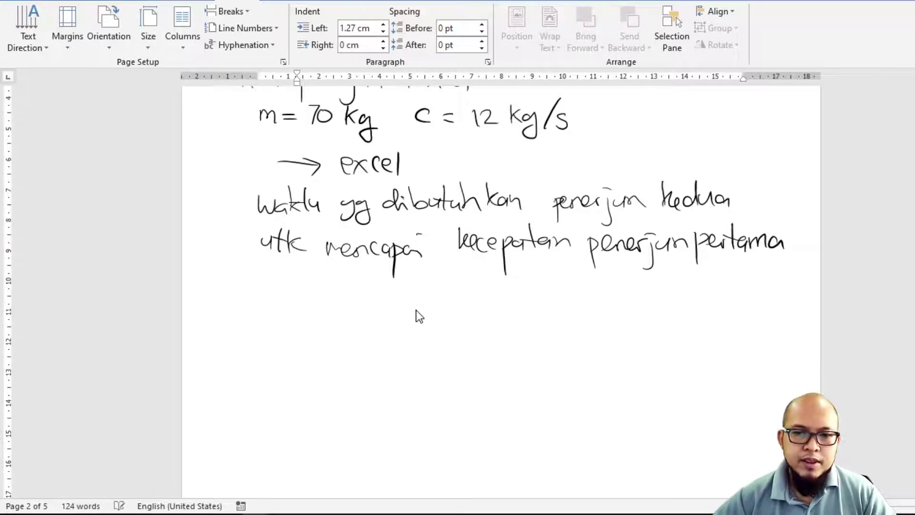
- Finish the handwritten conclusion with "pada saat t = 15 s adalah 11 s" and double-underline the 11 s answer
drag(274, 282, 289, 288)
drag(291, 270, 299, 290)
mouse_move(317, 278)
mouse_down()
mouse_move(313, 292)
mouse_move(329, 289)
mouse_up()
drag(332, 284, 339, 290)
mouse_move(347, 267)
mouse_down()
mouse_move(348, 292)
mouse_move(351, 279)
mouse_move(372, 288)
mouse_up()
drag(363, 277, 396, 278)
drag(389, 285, 410, 287)
mouse_move(413, 270)
mouse_down()
mouse_move(423, 269)
mouse_move(410, 288)
mouse_move(489, 295)
mouse_up()
mouse_move(500, 287)
mouse_down()
mouse_move(503, 276)
mouse_move(504, 297)
mouse_up()
drag(507, 288, 521, 297)
drag(526, 288, 619, 298)
drag(568, 313, 622, 313)
drag(584, 323, 629, 322)
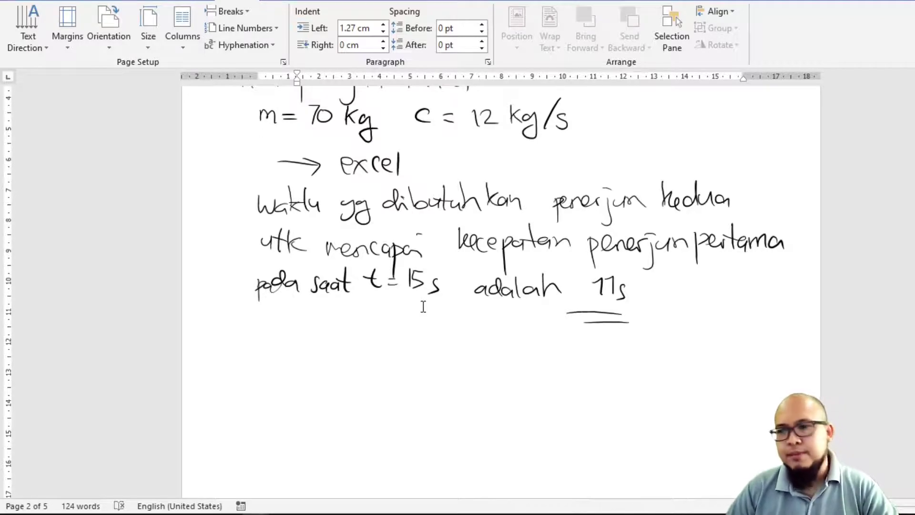
- Below problem 2, handwrite the velocity equation v(ti+1) = v(ti) + [g − c/m v(ti)] and begin its time-step factor (ti+1 − ti)
scroll(424, 306, down, 10)
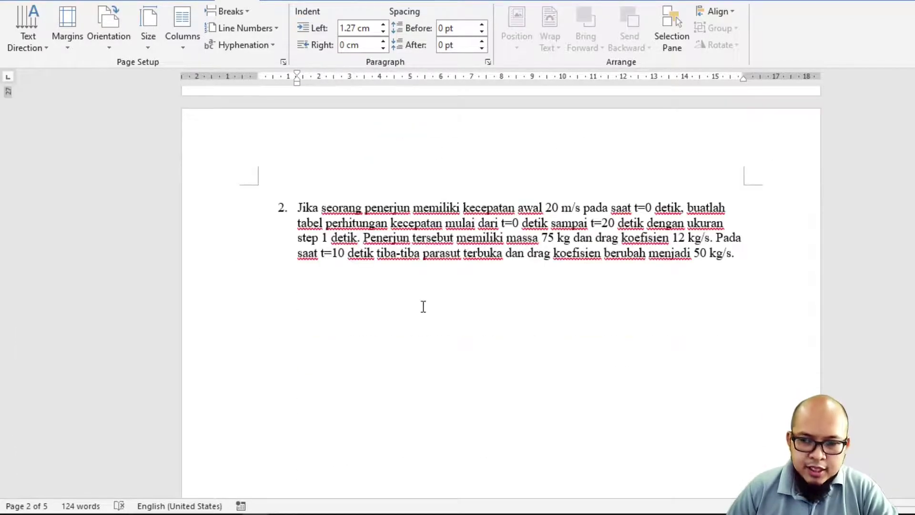
scroll(424, 306, down, 1)
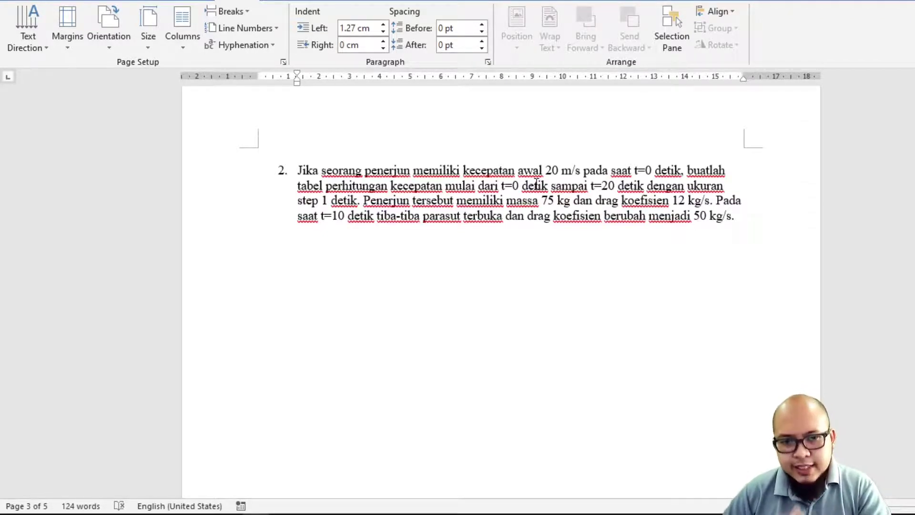
mouse_move(218, 254)
mouse_down()
mouse_move(226, 273)
mouse_move(238, 246)
mouse_move(243, 276)
mouse_move(264, 259)
mouse_up()
mouse_move(266, 267)
mouse_down()
mouse_move(266, 276)
mouse_move(282, 269)
mouse_move(276, 275)
mouse_move(302, 284)
mouse_move(332, 267)
mouse_up()
drag(321, 273, 359, 248)
mouse_move(367, 242)
mouse_down()
mouse_move(367, 269)
mouse_move(382, 255)
mouse_up()
mouse_move(383, 258)
mouse_down()
mouse_move(393, 272)
mouse_move(418, 259)
mouse_up()
drag(409, 252, 410, 268)
mouse_move(441, 231)
mouse_down()
mouse_move(423, 256)
mouse_move(432, 292)
mouse_move(441, 271)
mouse_move(476, 257)
mouse_move(514, 258)
mouse_up()
mouse_move(496, 268)
mouse_down()
mouse_move(498, 279)
mouse_move(514, 277)
mouse_move(532, 251)
mouse_move(543, 268)
mouse_up()
mouse_move(552, 245)
mouse_down()
mouse_move(553, 268)
mouse_move(559, 252)
mouse_up()
drag(562, 258, 571, 270)
mouse_move(575, 233)
mouse_down()
mouse_move(586, 235)
mouse_move(579, 287)
mouse_up()
mouse_move(612, 243)
mouse_down()
mouse_move(604, 274)
mouse_move(621, 272)
mouse_up()
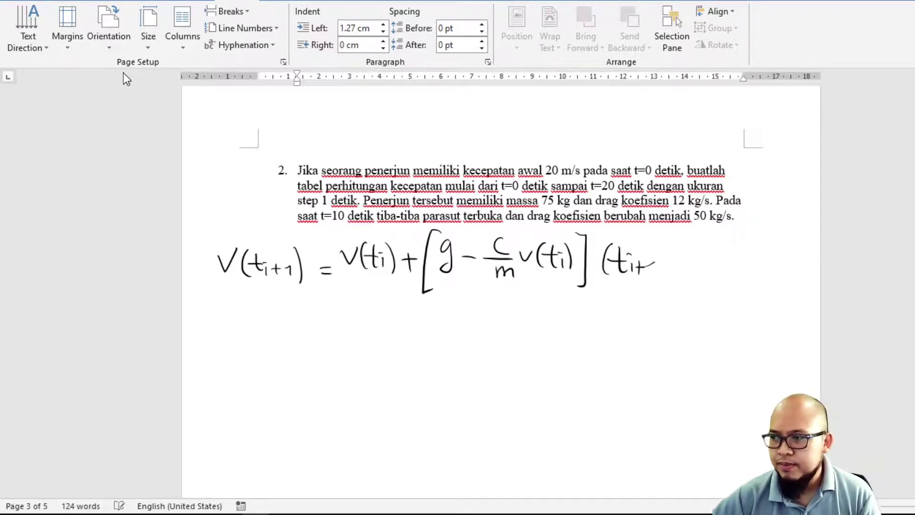